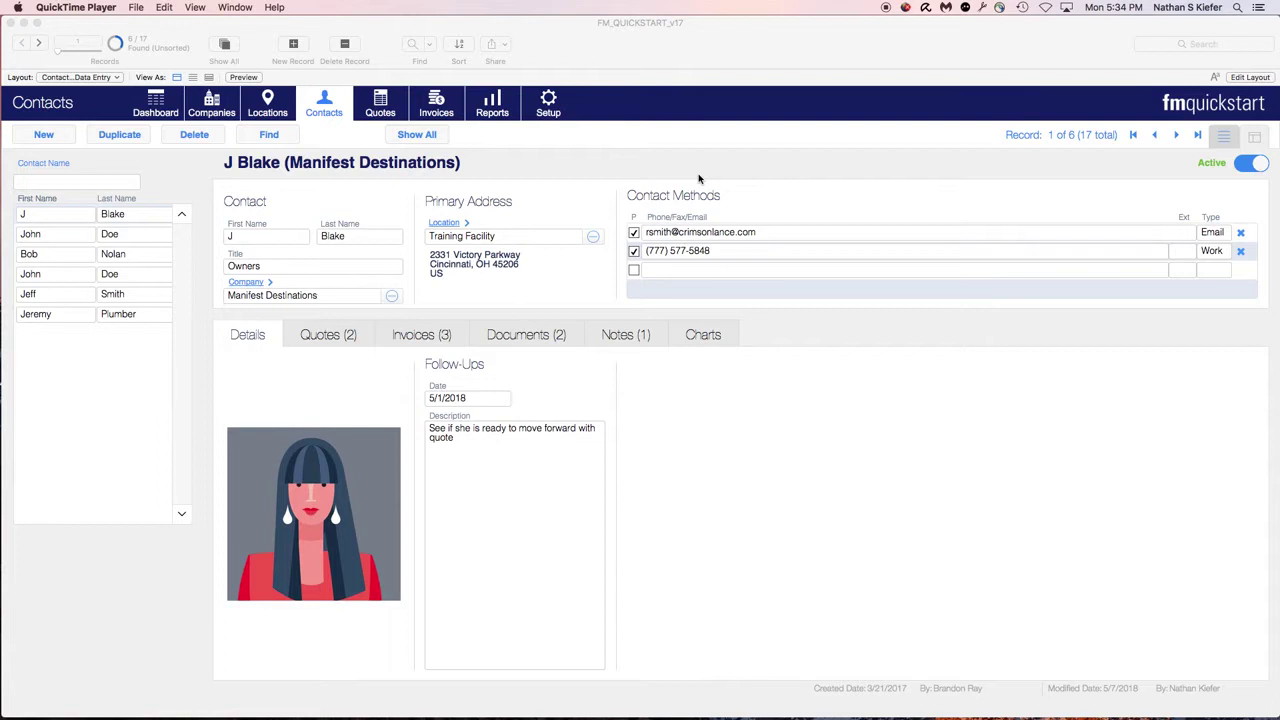
# Step: Switch the contacts to the list view, show all records, and open the American Transport contact in the detail view
pyautogui.click(210, 253)
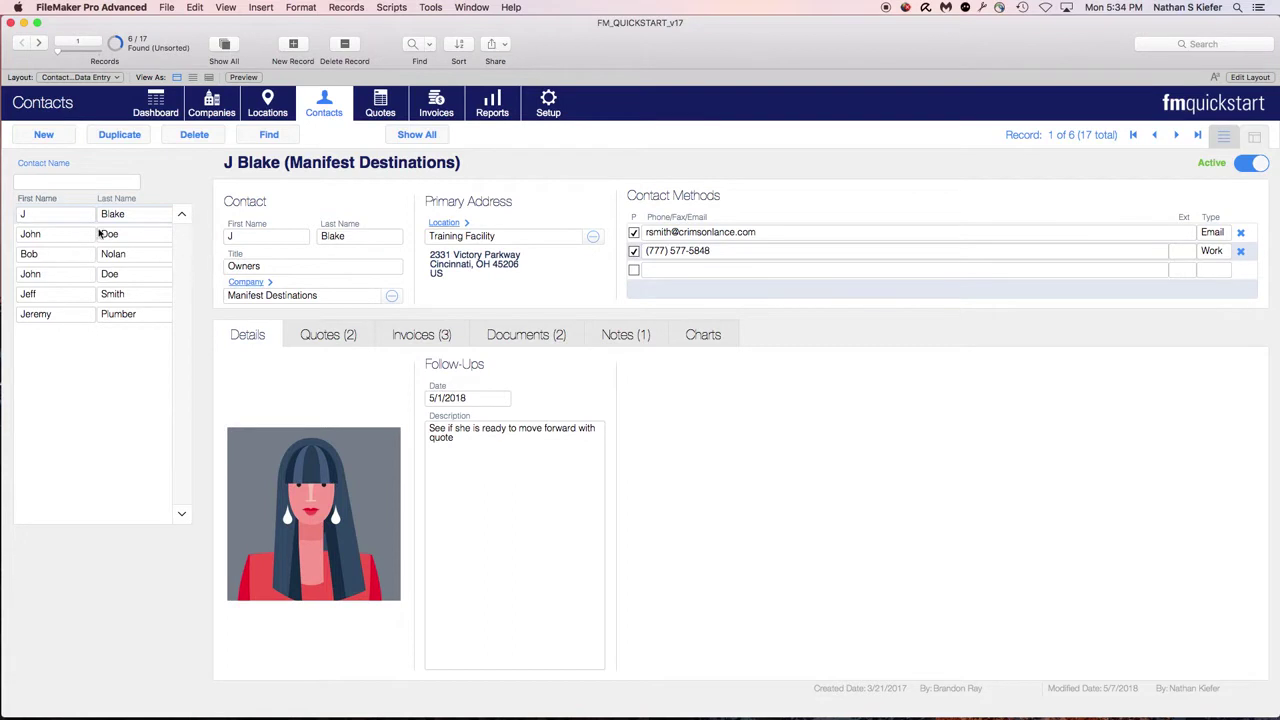
pyautogui.click(1223, 136)
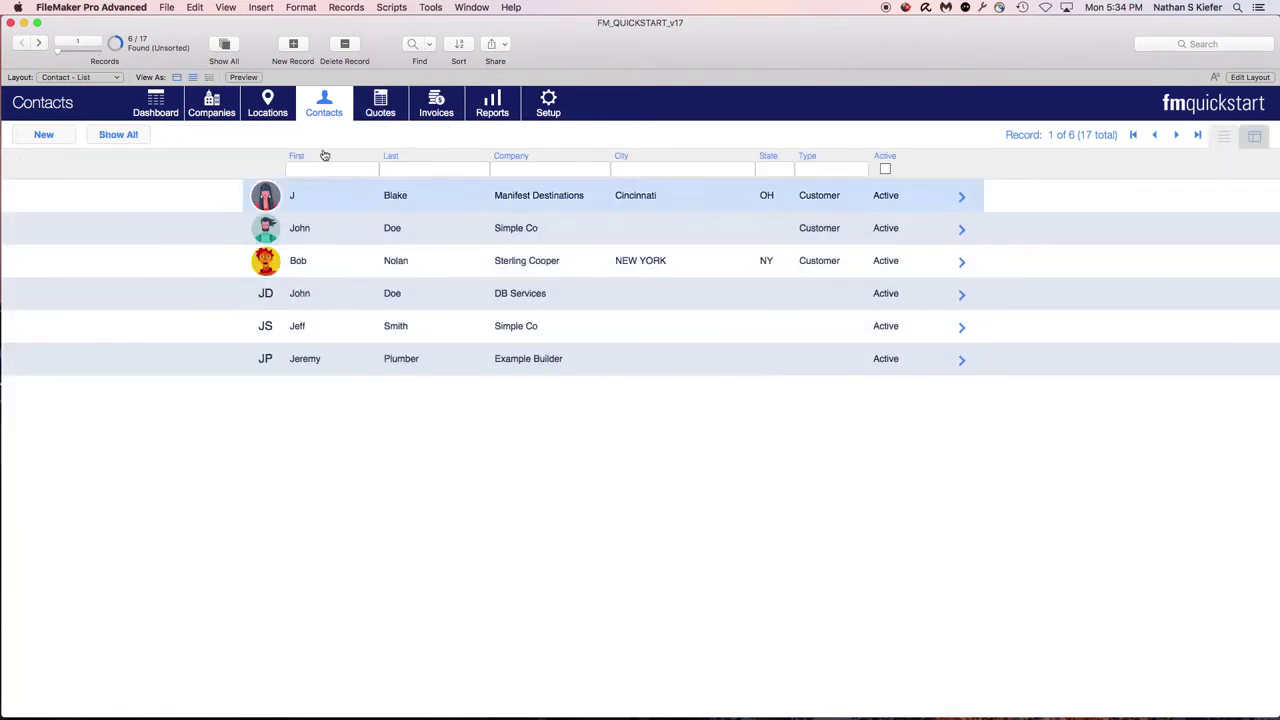
pyautogui.click(118, 134)
pyautogui.click(363, 495)
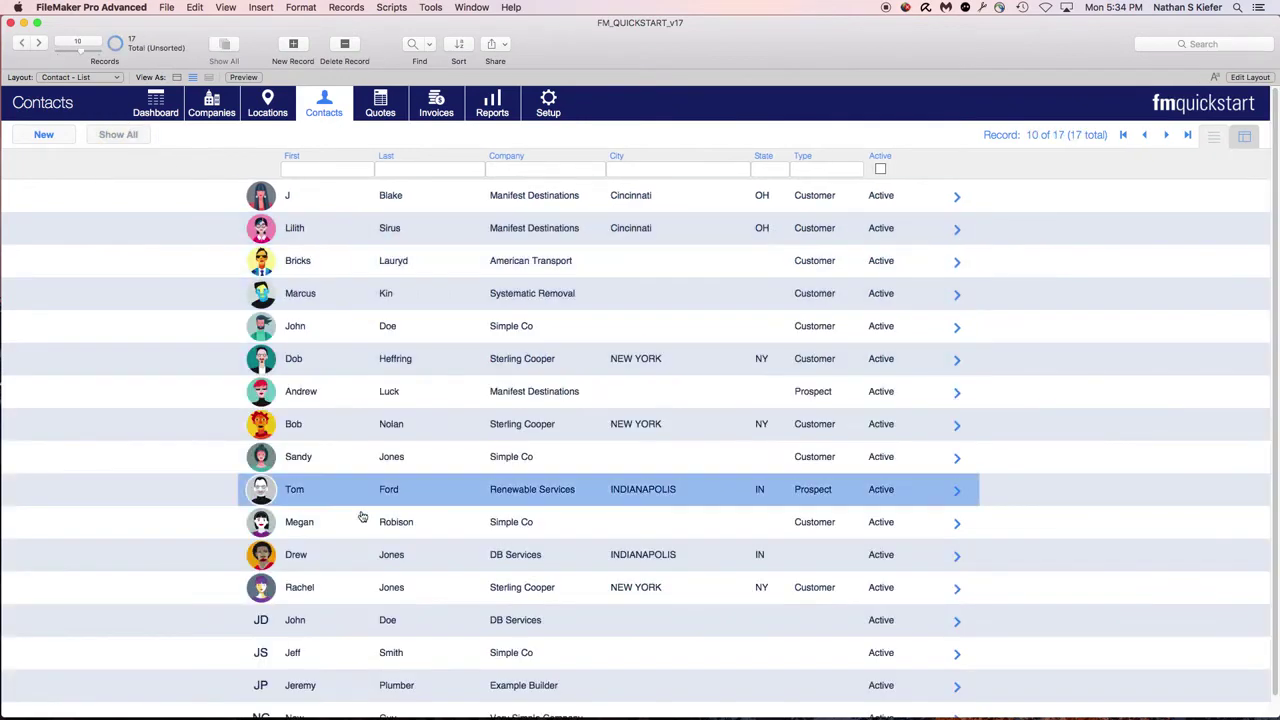
pyautogui.click(1223, 136)
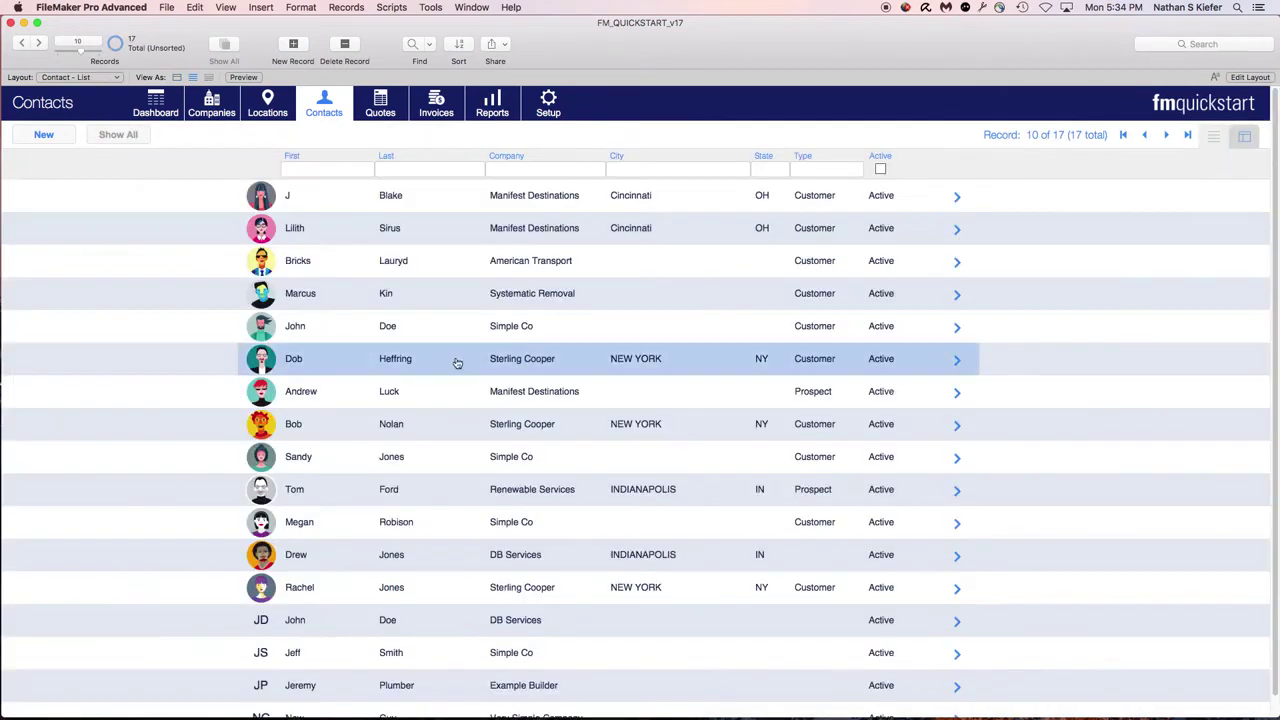
pyautogui.click(330, 277)
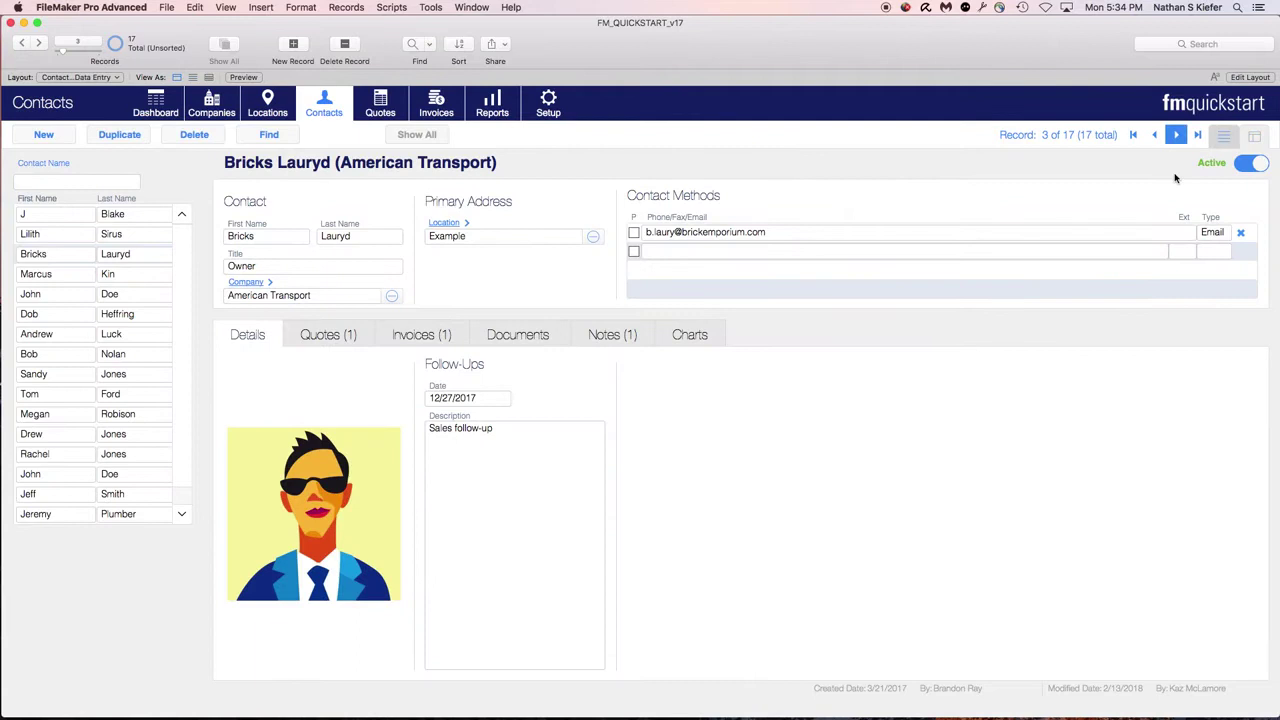
# Step: Browse forward one by one through the contact detail records, and go back one to the Renewable Services contact
pyautogui.click(1176, 135)
pyautogui.click(1176, 135)
pyautogui.click(1176, 135)
pyautogui.click(1176, 135)
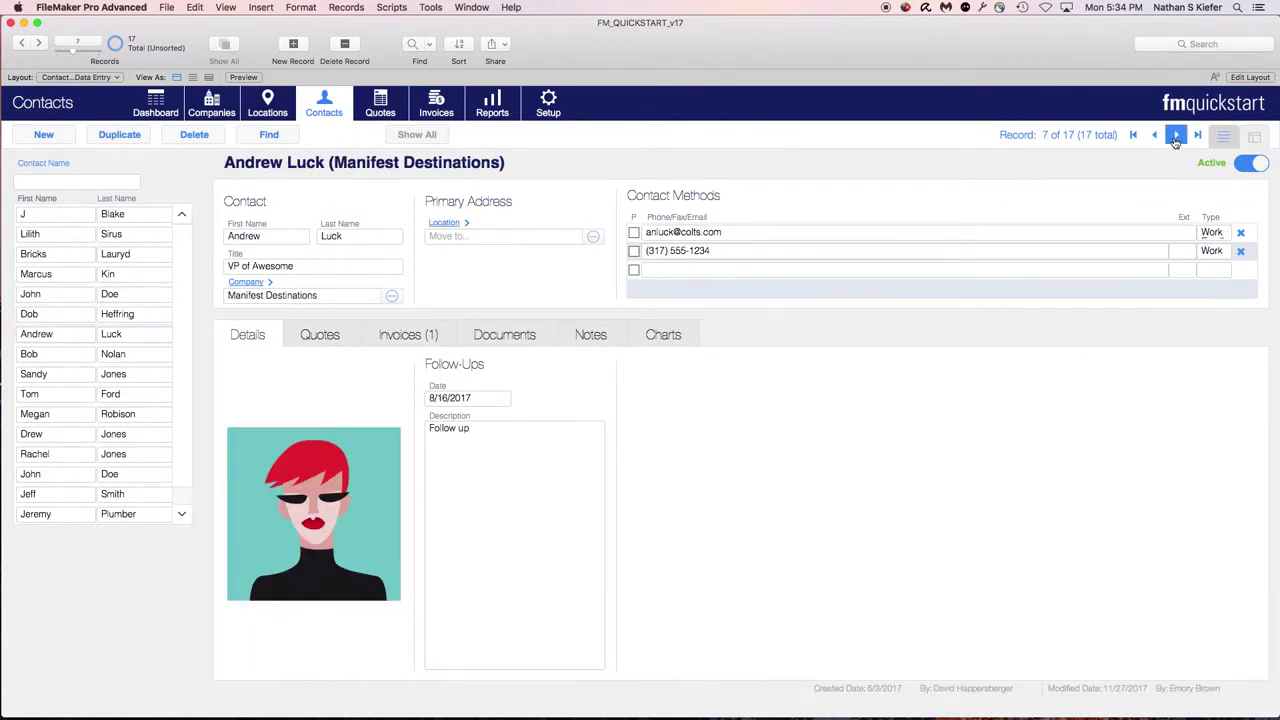
pyautogui.click(1176, 135)
pyautogui.click(1176, 135)
pyautogui.click(1176, 135)
pyautogui.click(1176, 135)
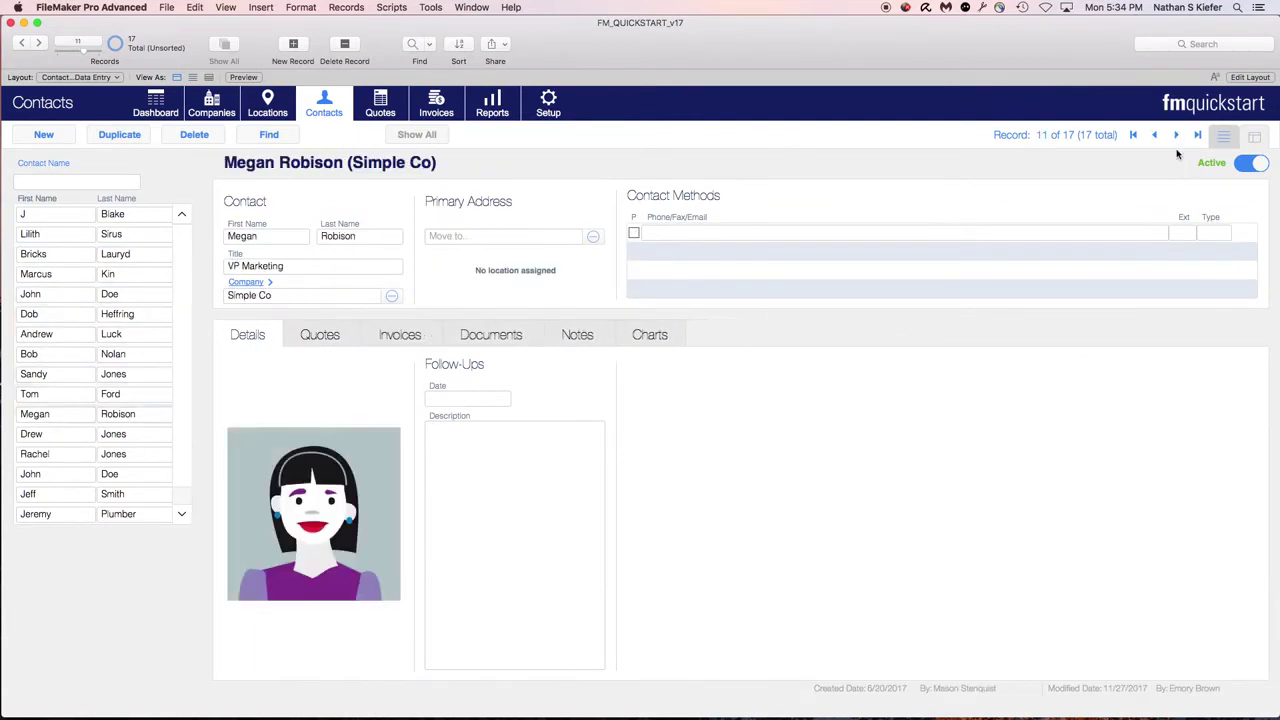
pyautogui.click(1154, 135)
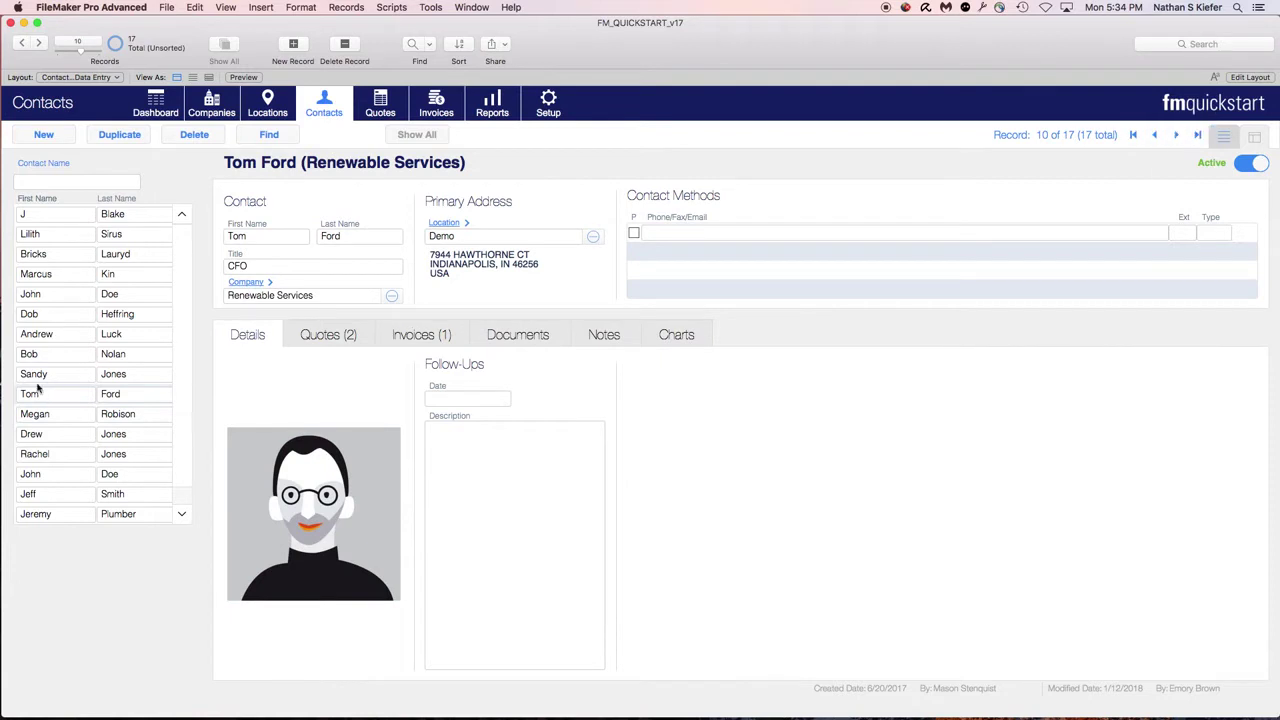
# Step: Look through the full contact list portal and open several contacts from its first and last name columns
pyautogui.scroll(-1, 137, 350)
pyautogui.scroll(1, 131, 240)
pyautogui.scroll(-1, 105, 443)
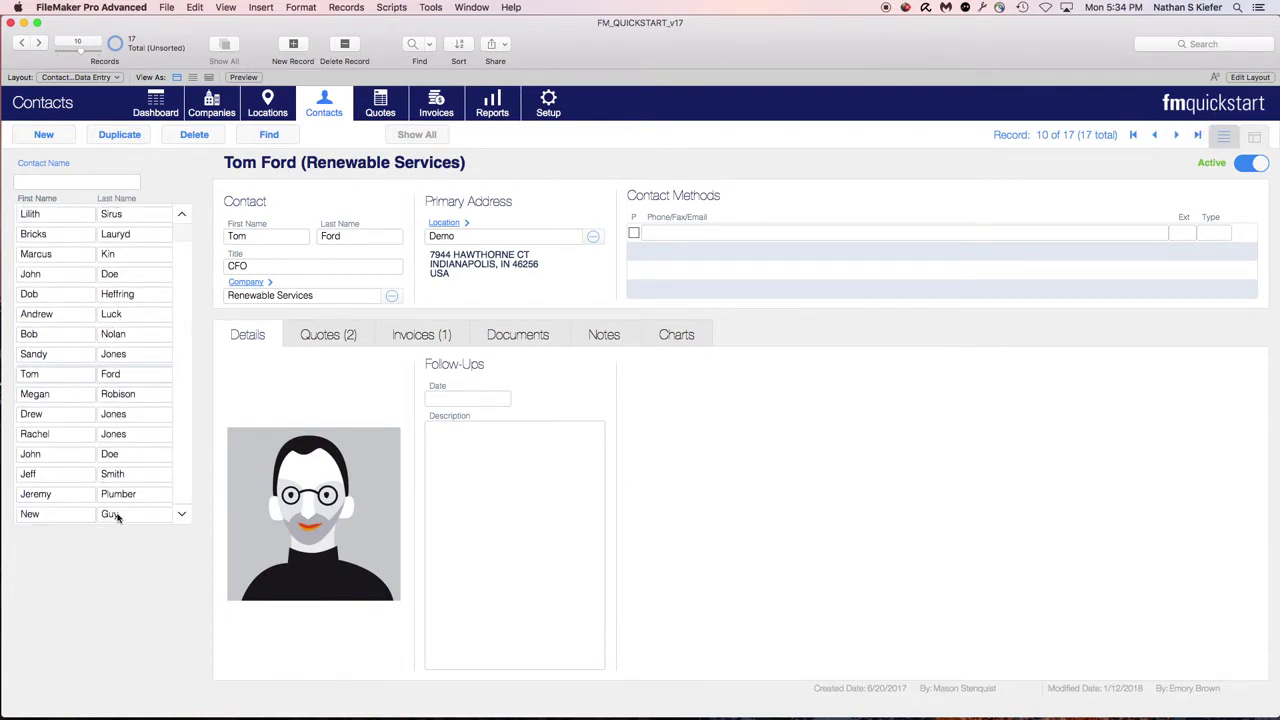
pyautogui.scroll(1, 76, 326)
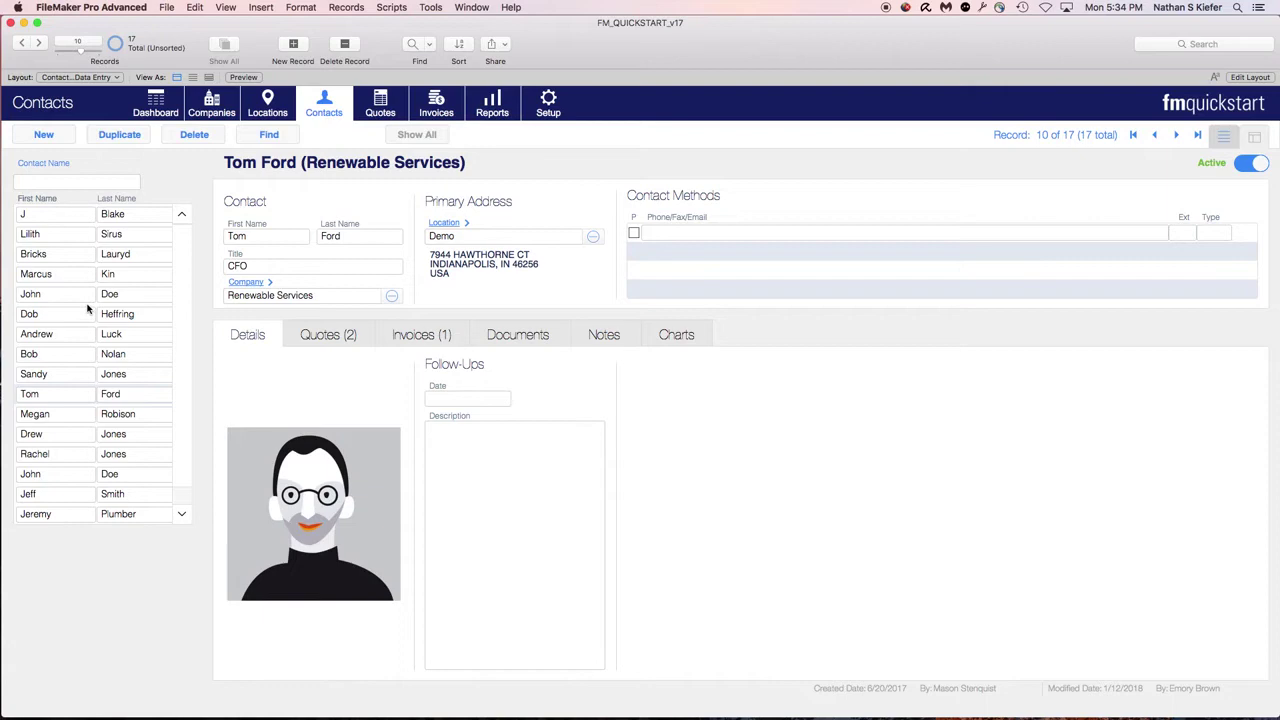
pyautogui.click(92, 238)
pyautogui.click(96, 258)
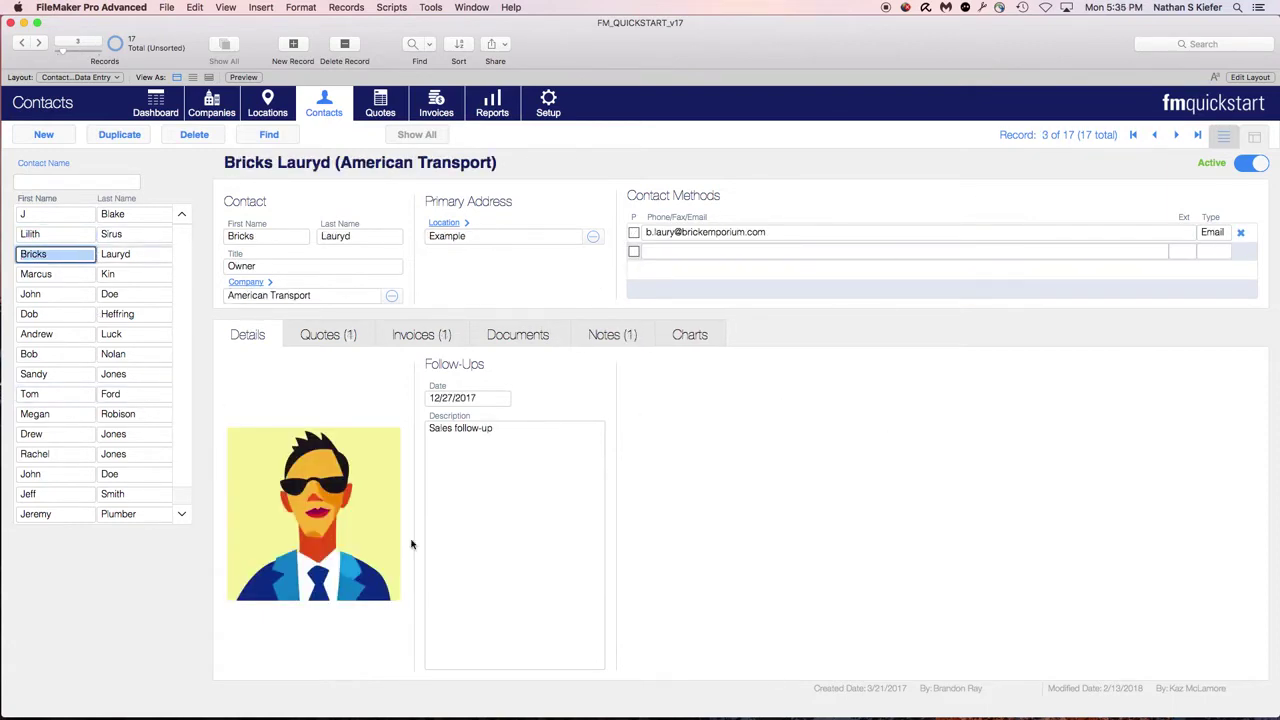
pyautogui.click(62, 374)
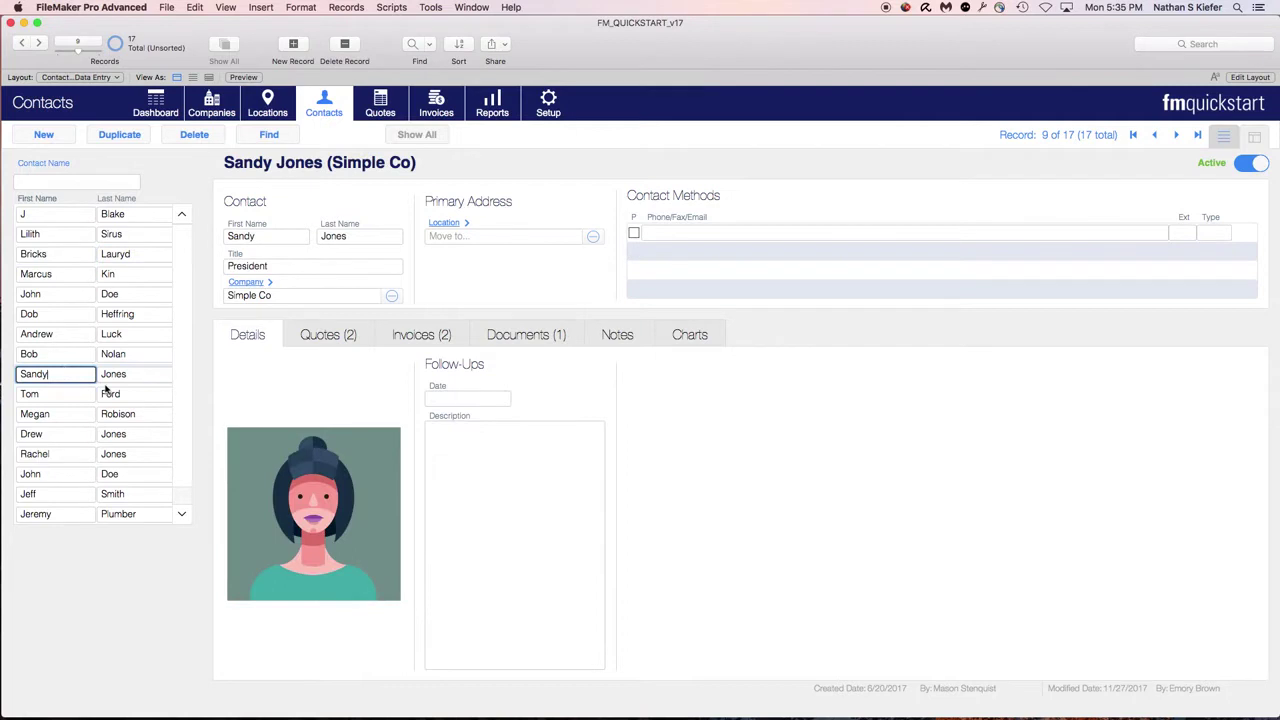
pyautogui.click(75, 396)
pyautogui.click(86, 491)
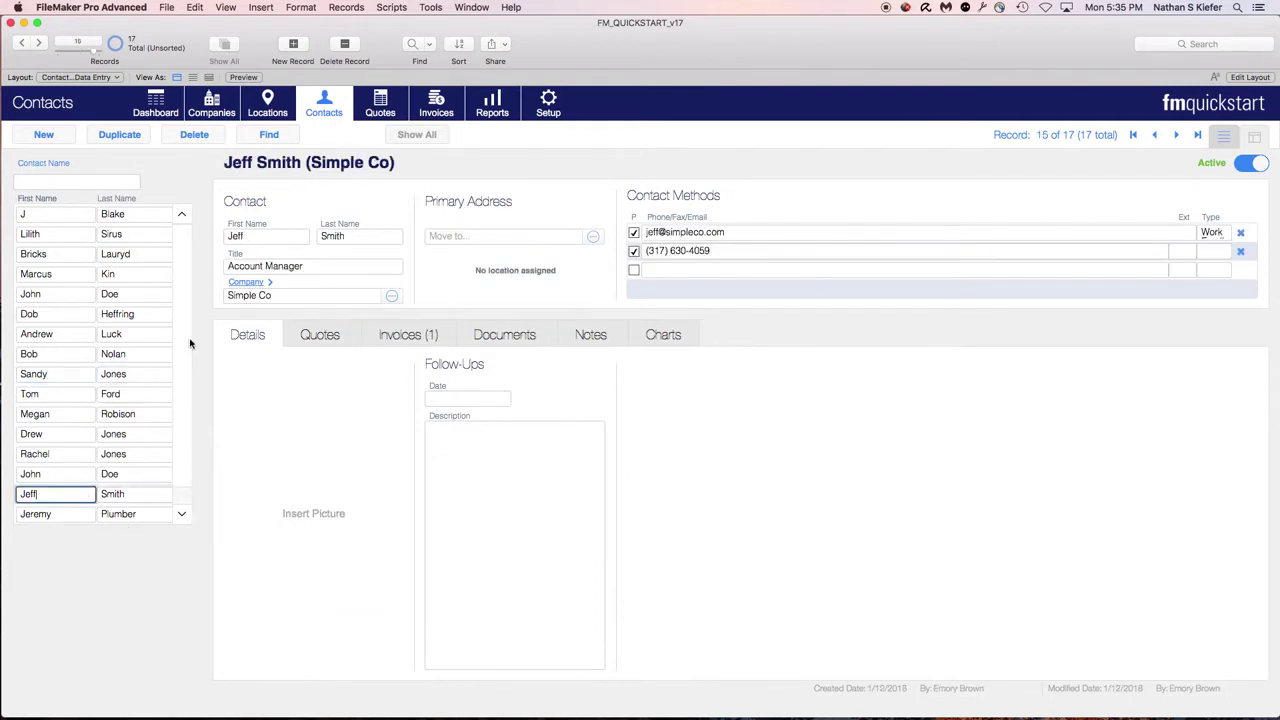
pyautogui.click(106, 221)
pyautogui.click(103, 240)
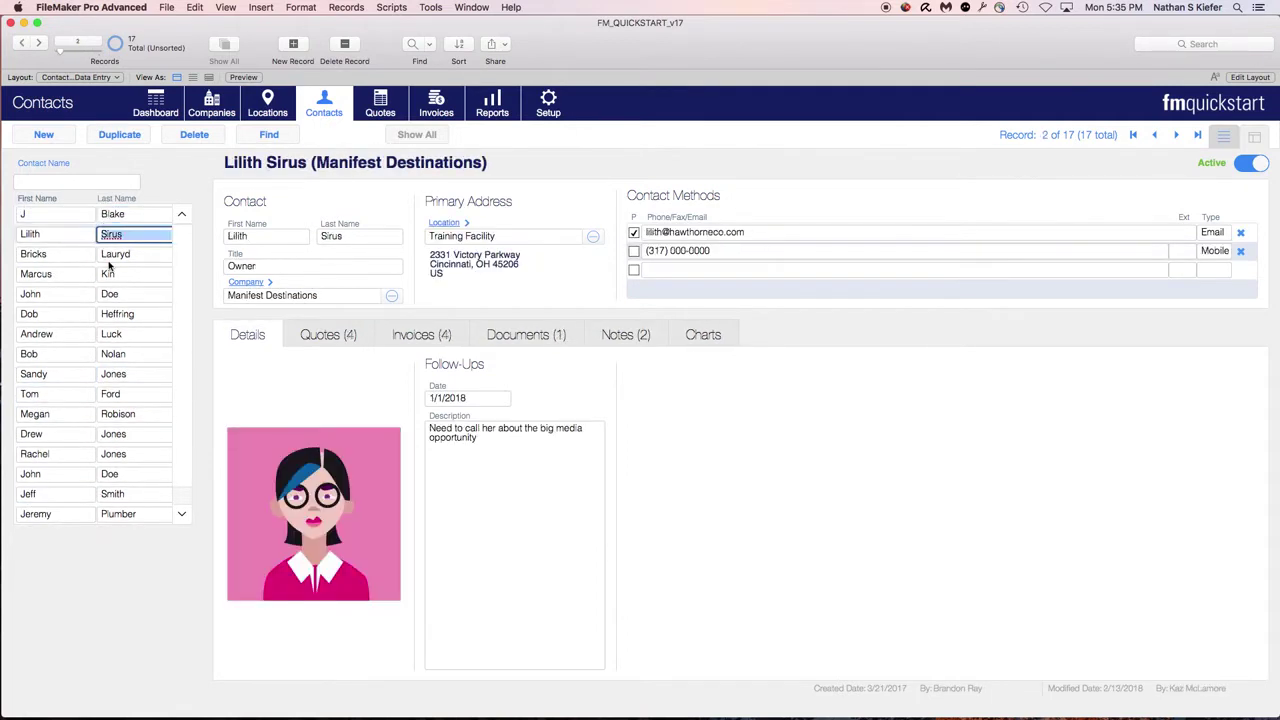
pyautogui.click(110, 256)
pyautogui.click(120, 516)
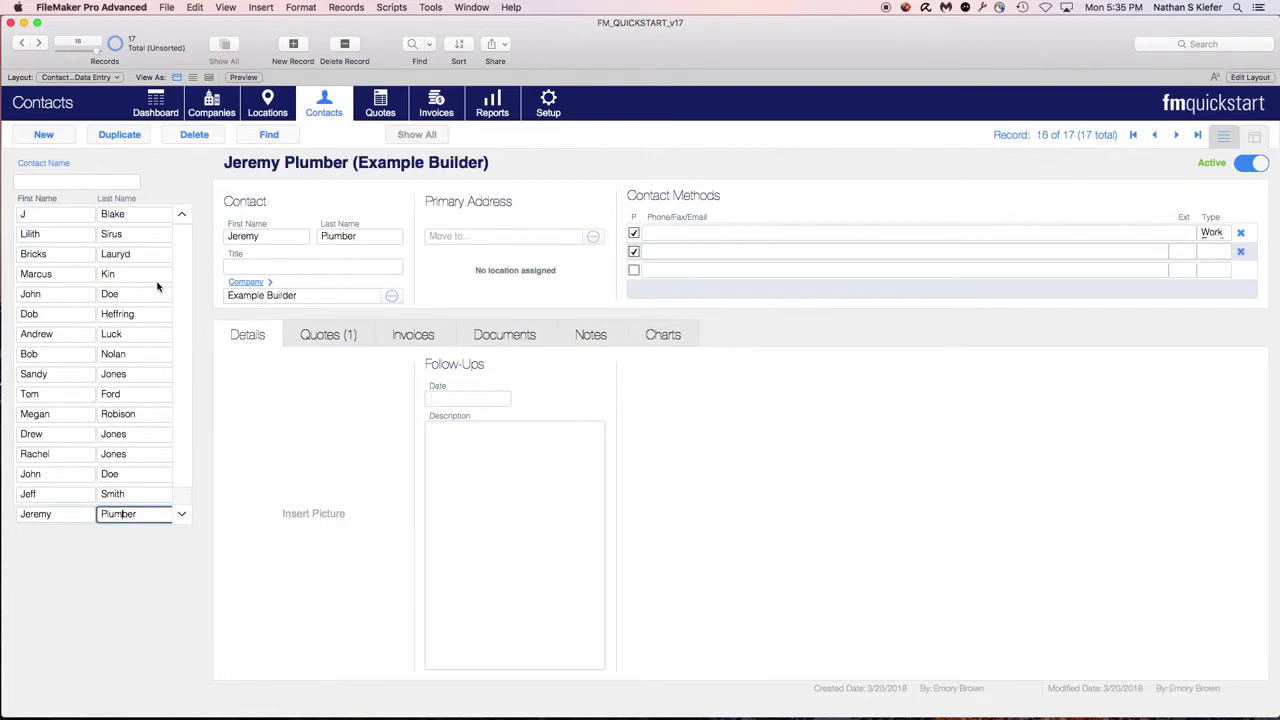
# Step: Find contacts by first name using separate requests for "j" and two other first names, plus a blank fourth request
pyautogui.click(225, 245)
pyautogui.press('super+f')
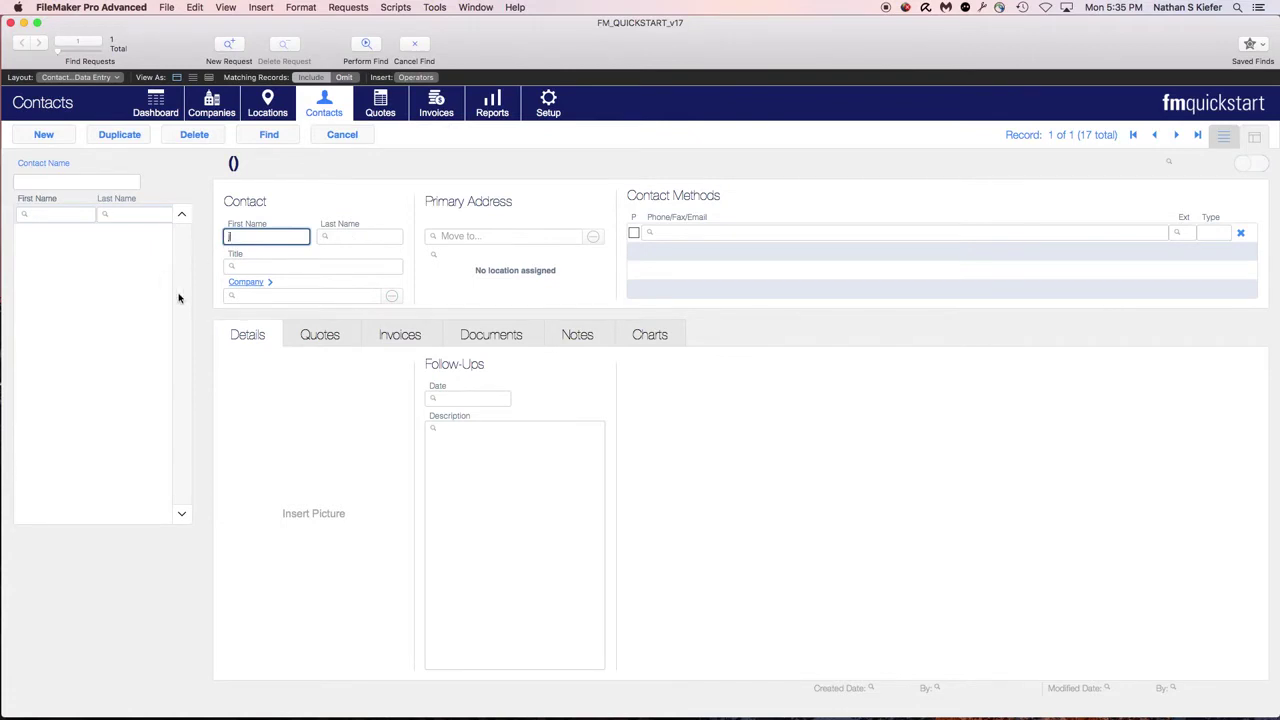
pyautogui.write('j')
pyautogui.press('super+n')
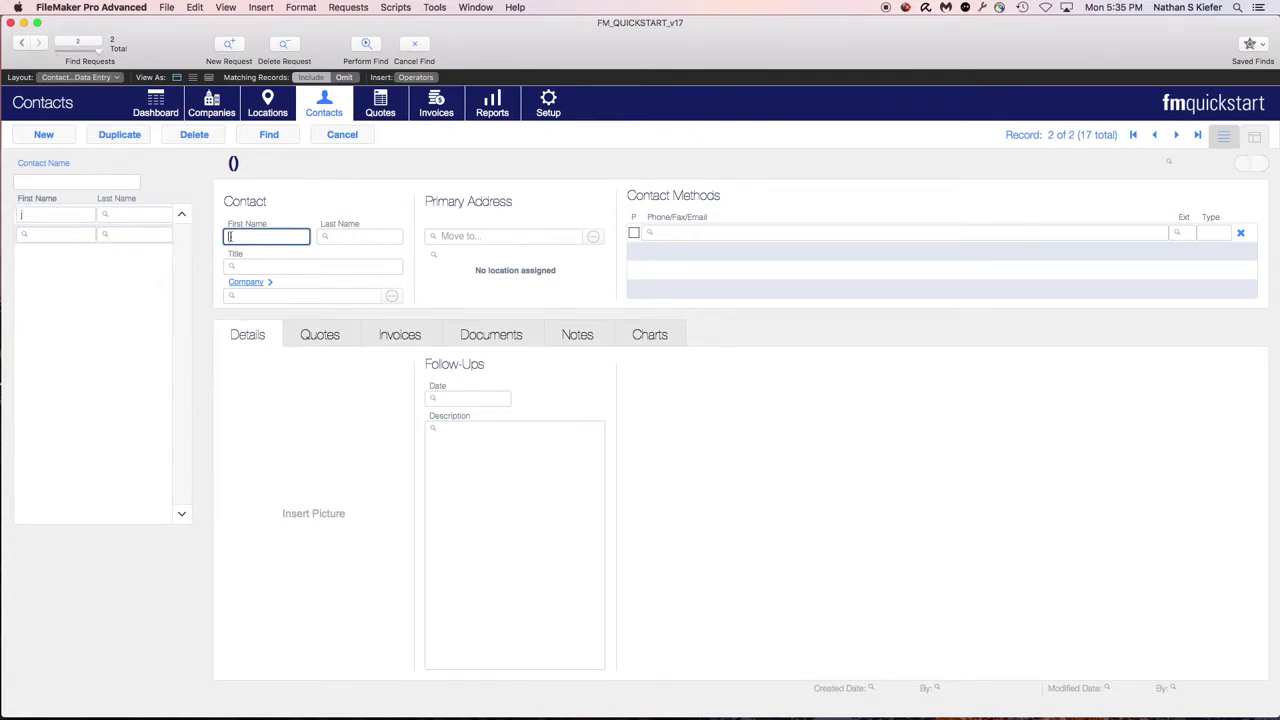
pyautogui.write('bob')
pyautogui.press('super+n')
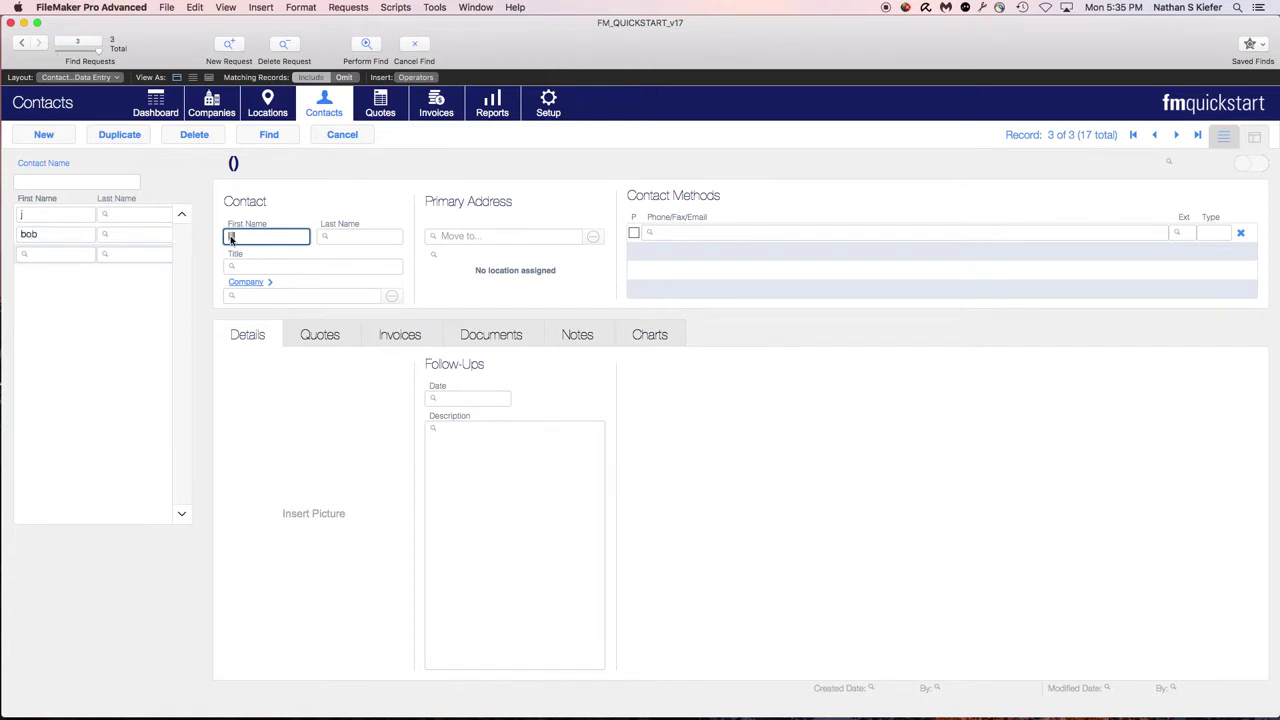
pyautogui.press('super+n')
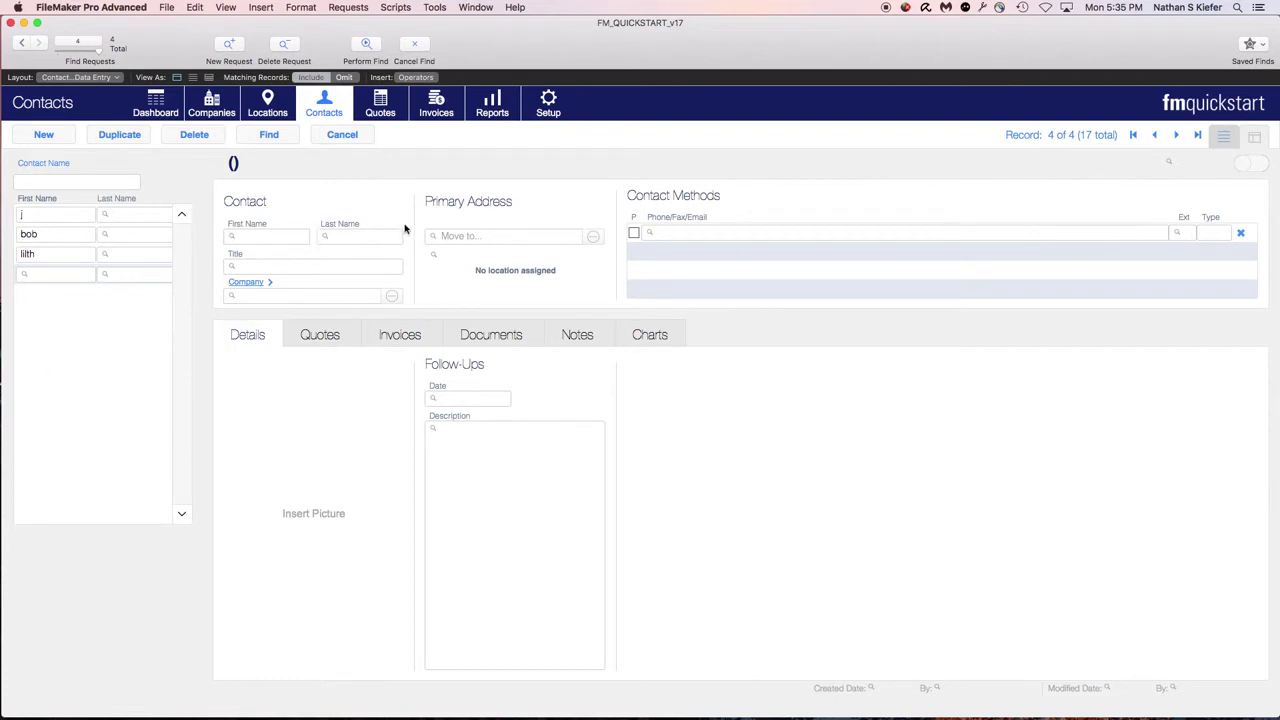
pyautogui.click(277, 144)
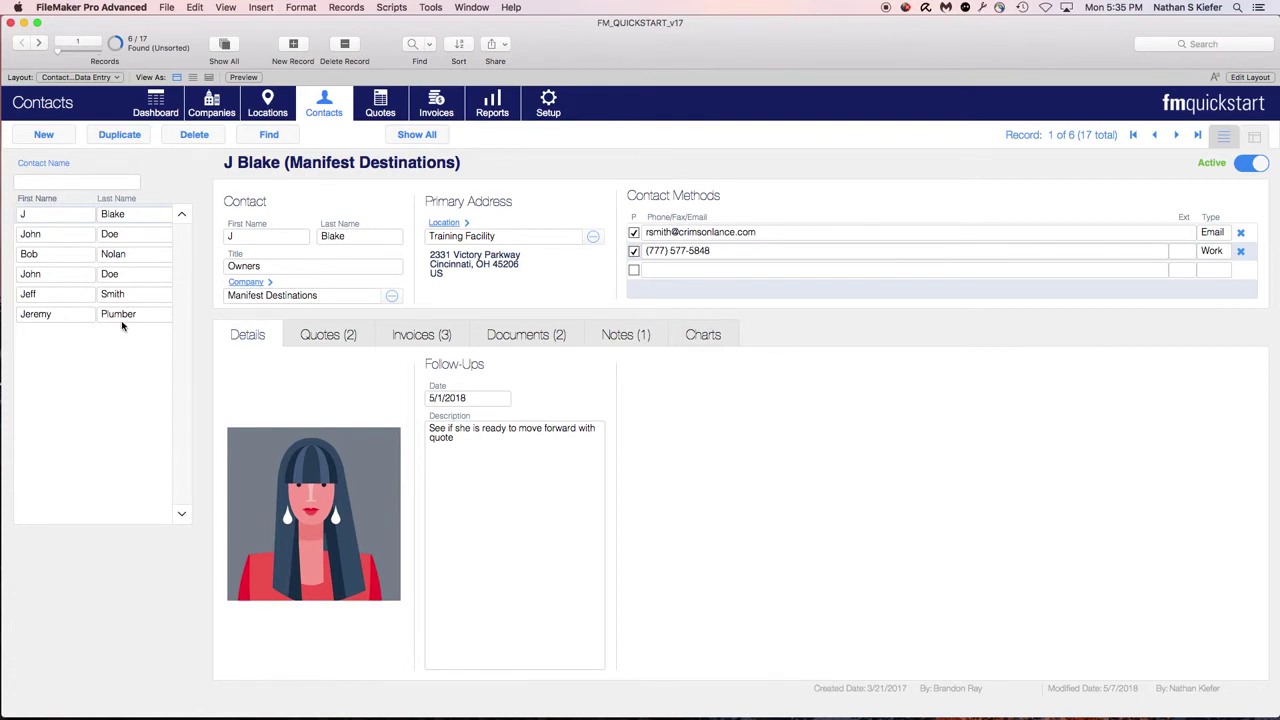
# Step: Open the found contacts one after another from the list portal, finishing on the Simple Co account manager
pyautogui.click(113, 233)
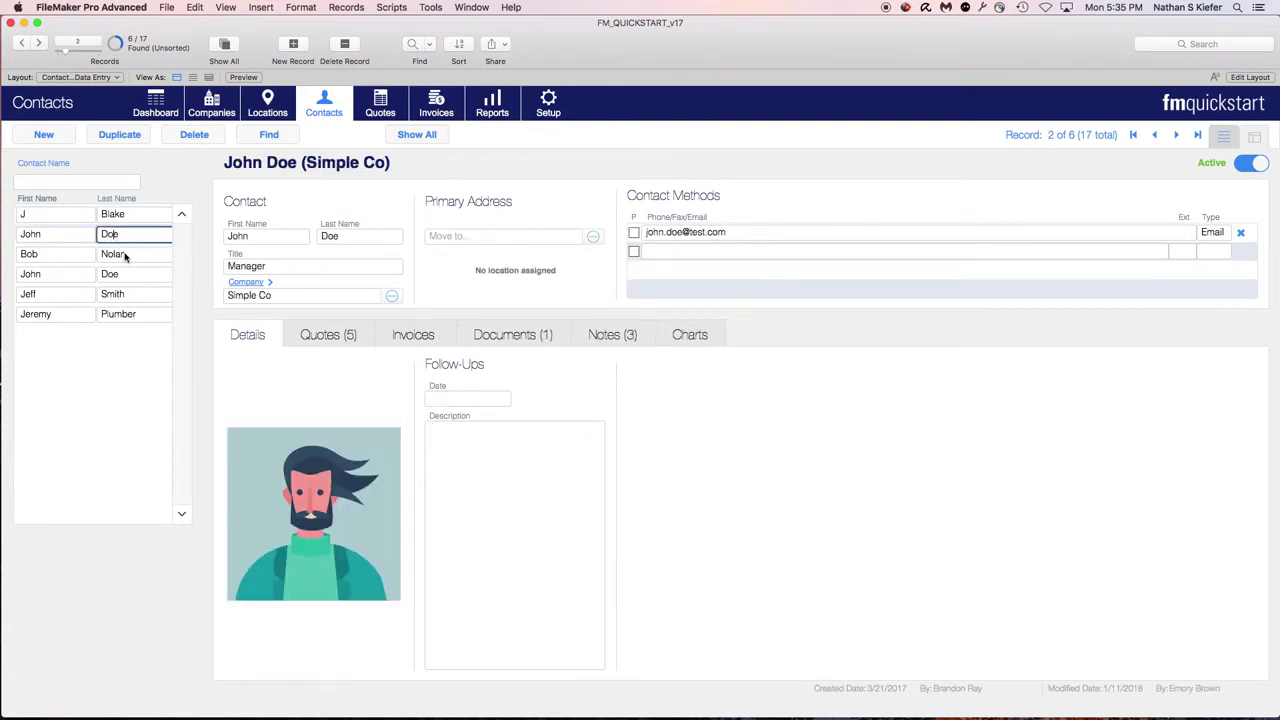
pyautogui.click(124, 254)
pyautogui.click(130, 274)
pyautogui.click(138, 294)
pyautogui.click(152, 314)
pyautogui.click(202, 349)
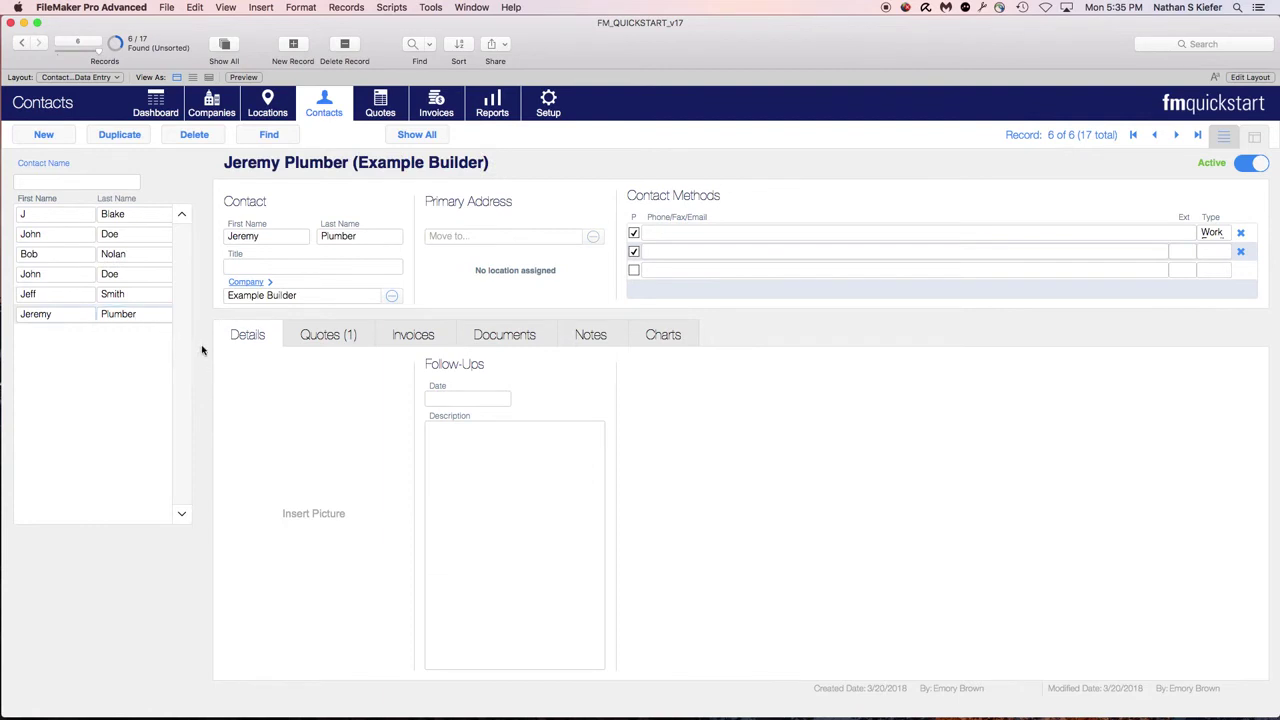
pyautogui.click(108, 218)
pyautogui.click(116, 233)
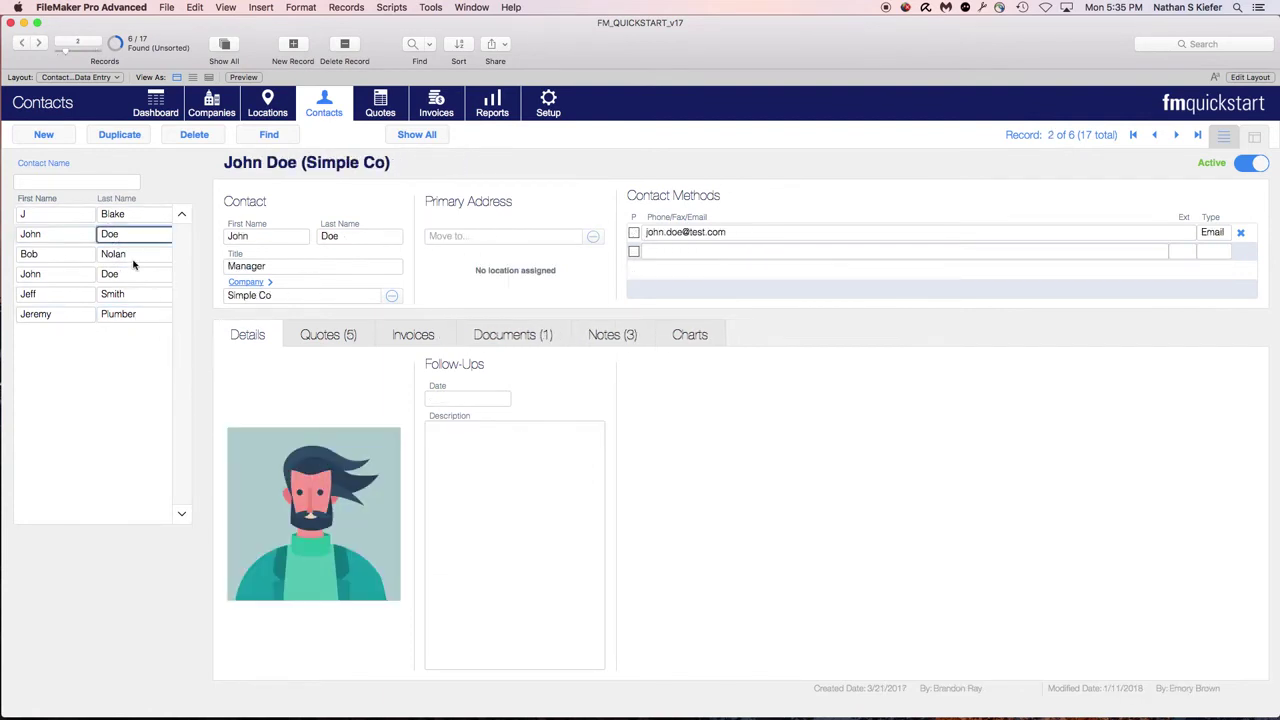
pyautogui.click(130, 256)
pyautogui.click(130, 276)
pyautogui.click(142, 316)
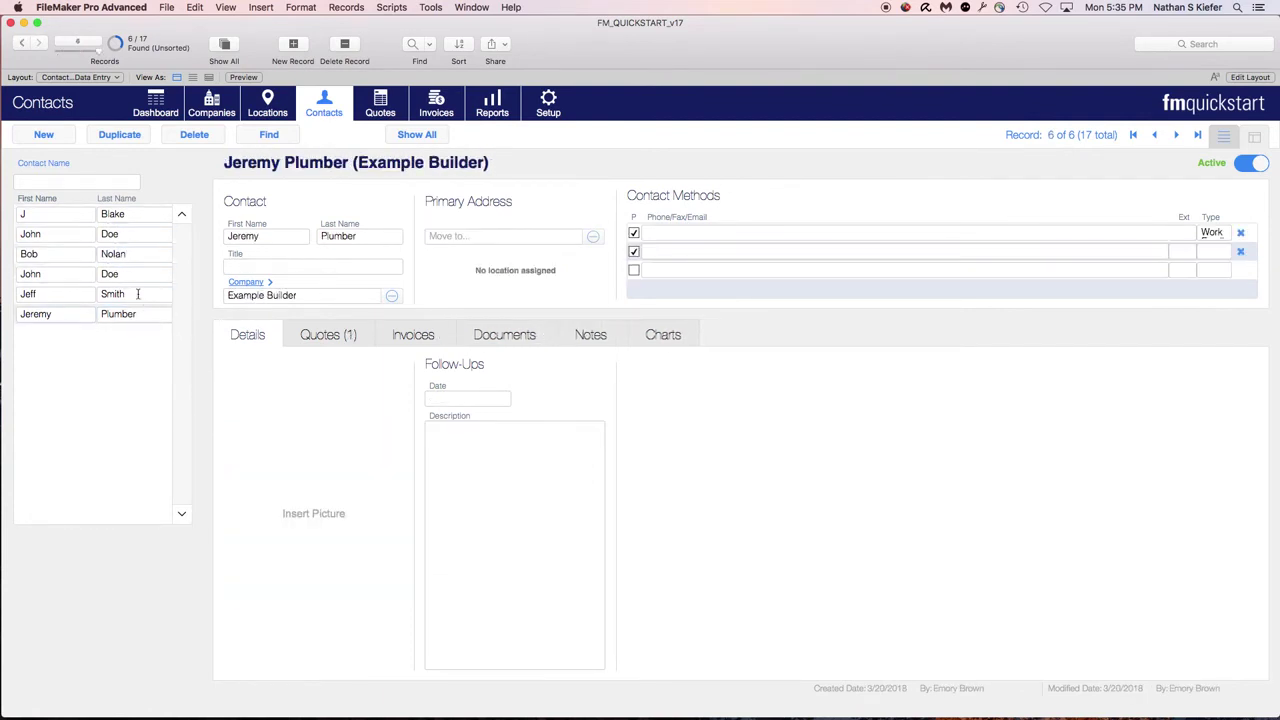
pyautogui.click(138, 294)
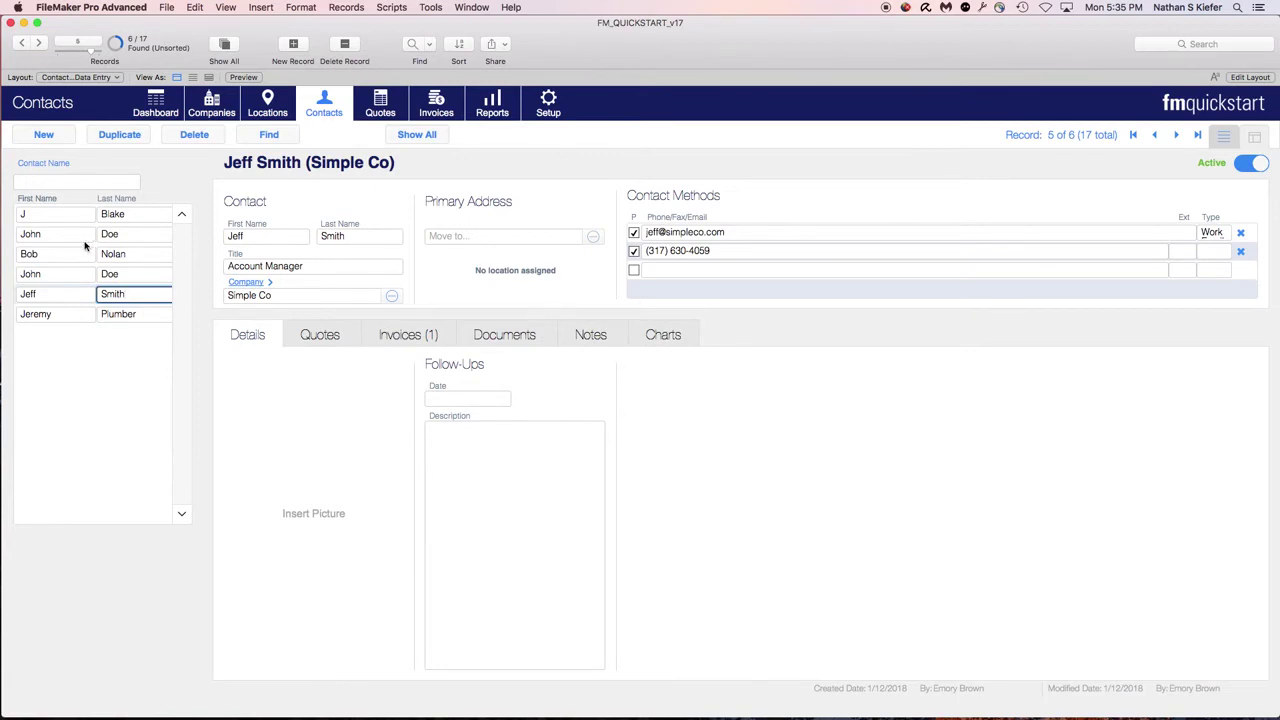
# Step: Compare the found set in the list view with the detail view's portal, and open the DB Services contact
pyautogui.click(1224, 135)
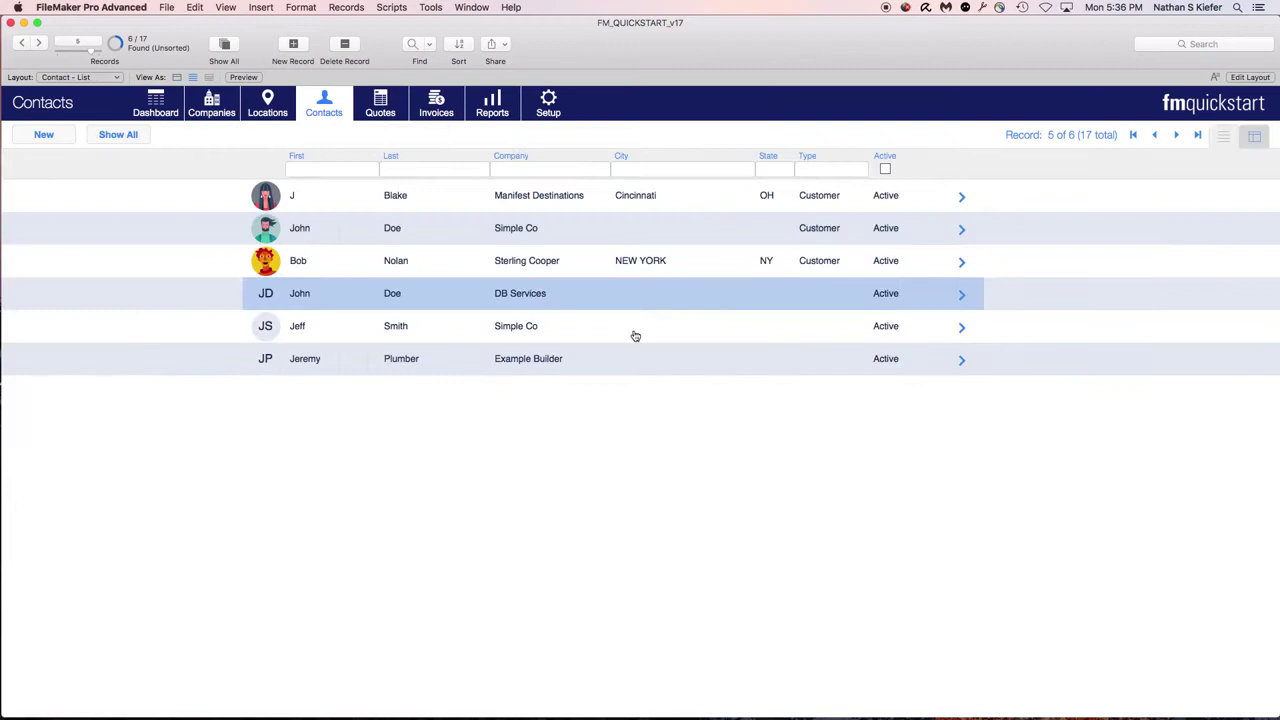
pyautogui.click(1254, 136)
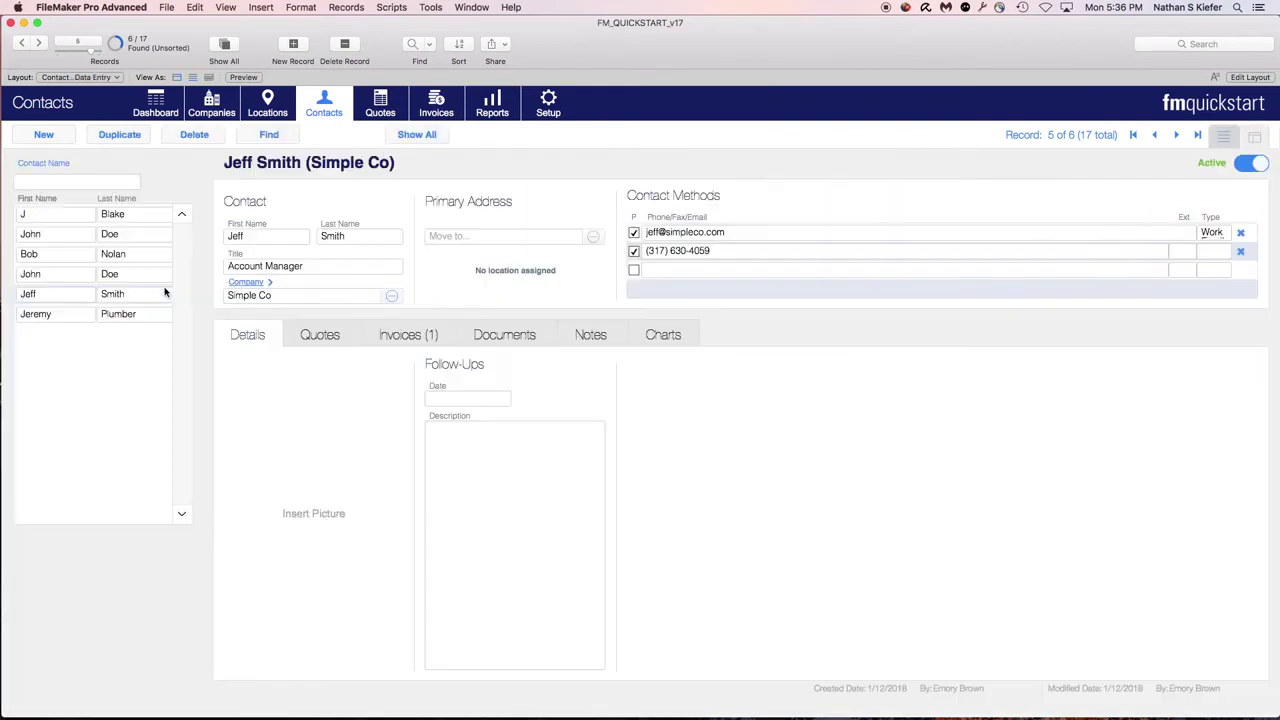
pyautogui.click(75, 254)
pyautogui.click(77, 292)
pyautogui.click(79, 276)
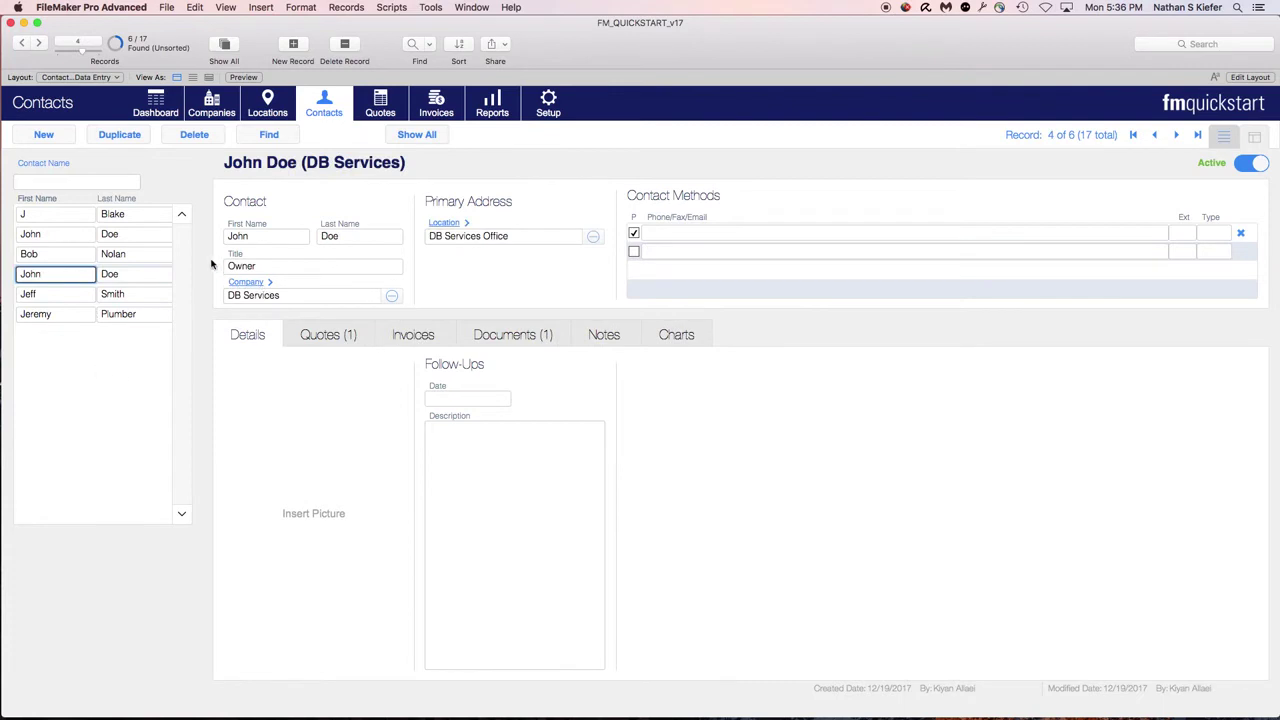
# Step: Go to the Companies data entry layout and enter Layout mode
pyautogui.click(208, 110)
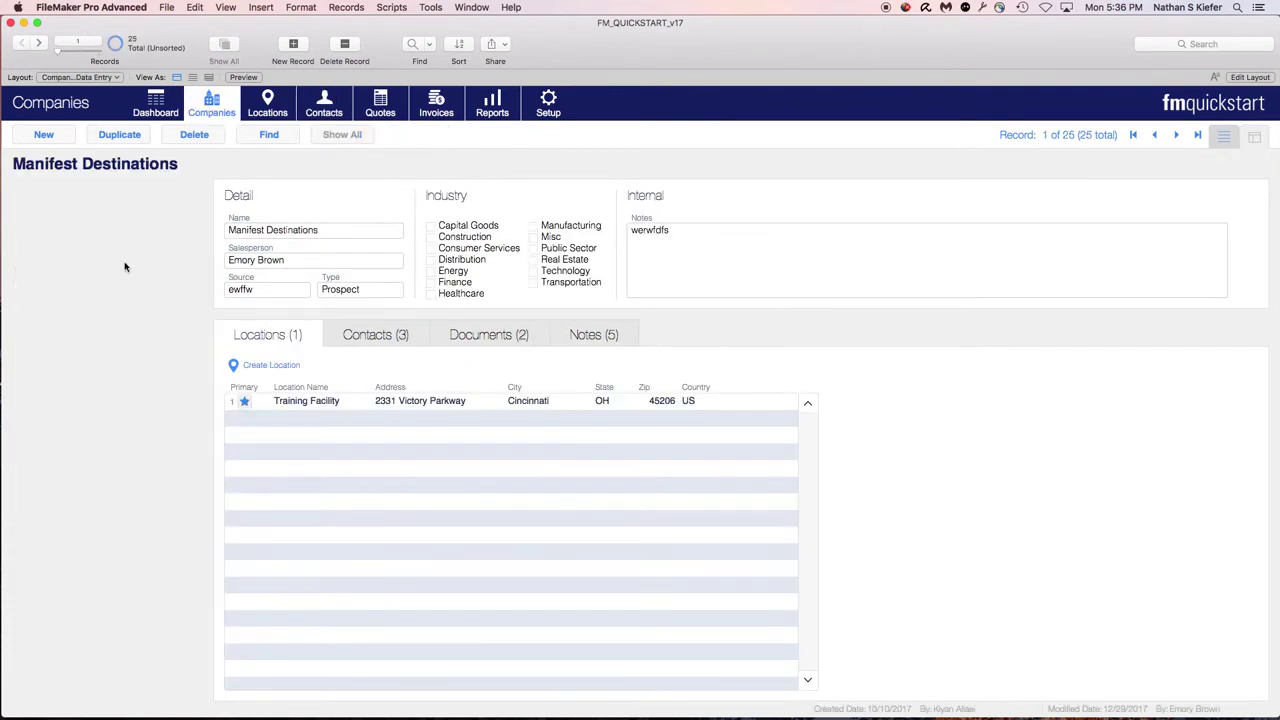
pyautogui.press('super+alt+s')
pyautogui.press('super+alt+s')
pyautogui.press('super+l')
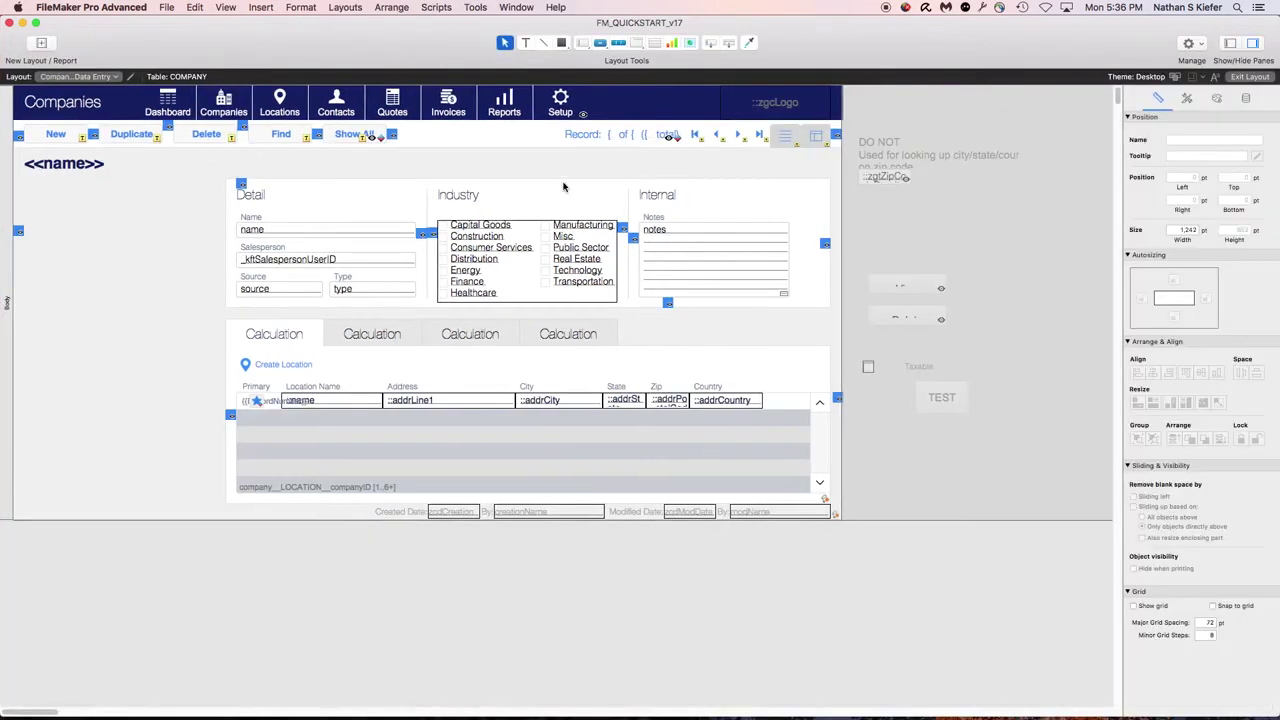
# Step: Draw a portal about 270 by 481 pt in the blank area beside the company details, showing Current Table ("COMPANY") records
pyautogui.click(657, 44)
pyautogui.moveTo(33, 181)
pyautogui.mouseDown()
pyautogui.moveTo(79, 217)
pyautogui.moveTo(62, 336)
pyautogui.moveTo(212, 501)
pyautogui.mouseUp()
pyautogui.click(530, 231)
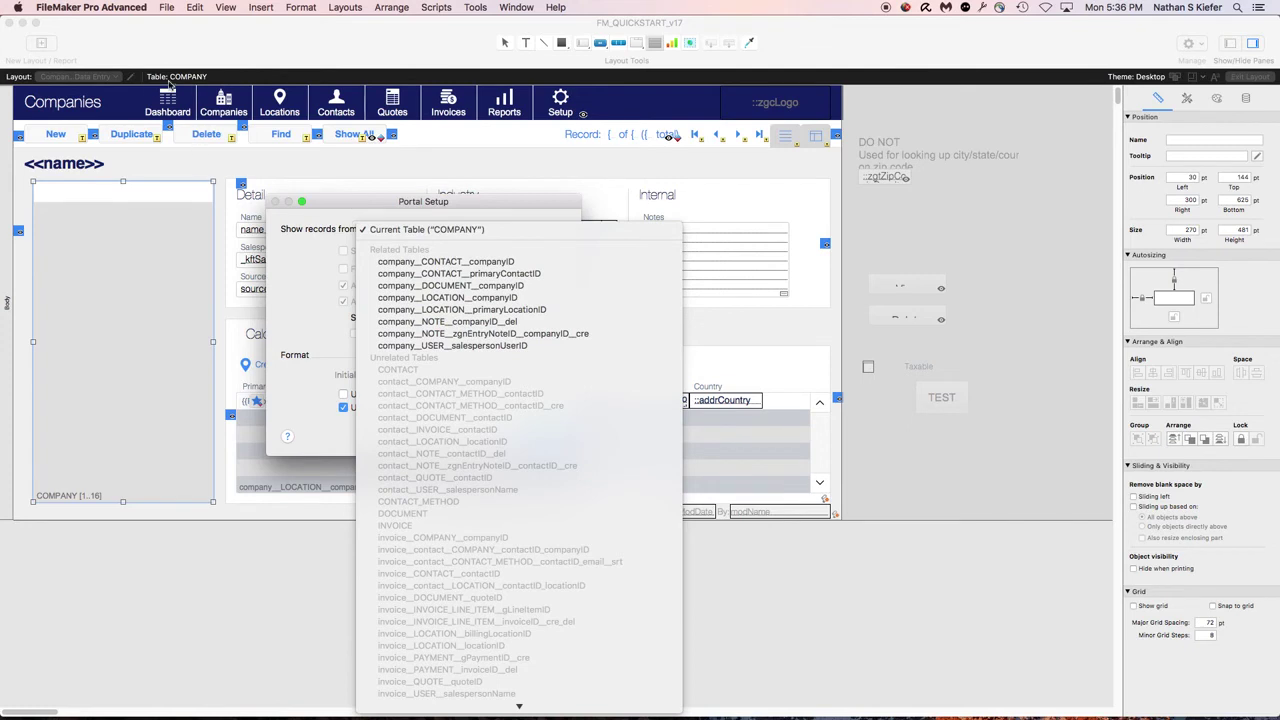
pyautogui.click(494, 232)
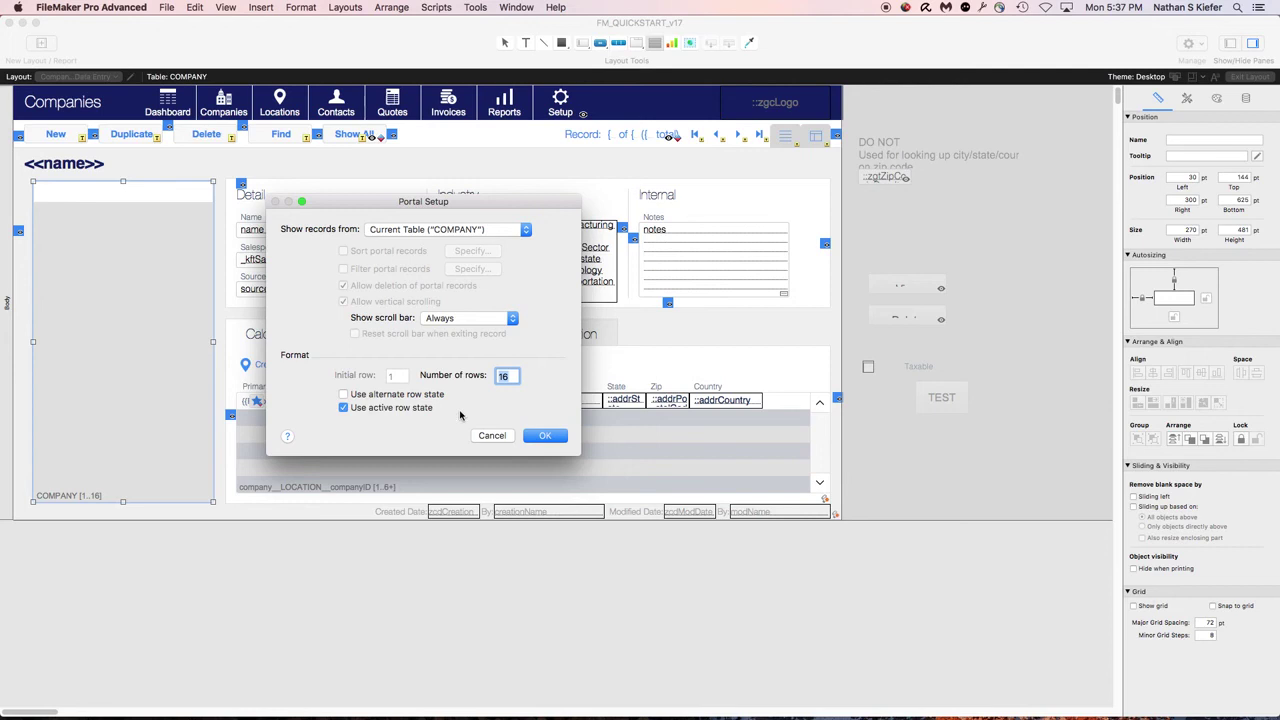
pyautogui.click(539, 437)
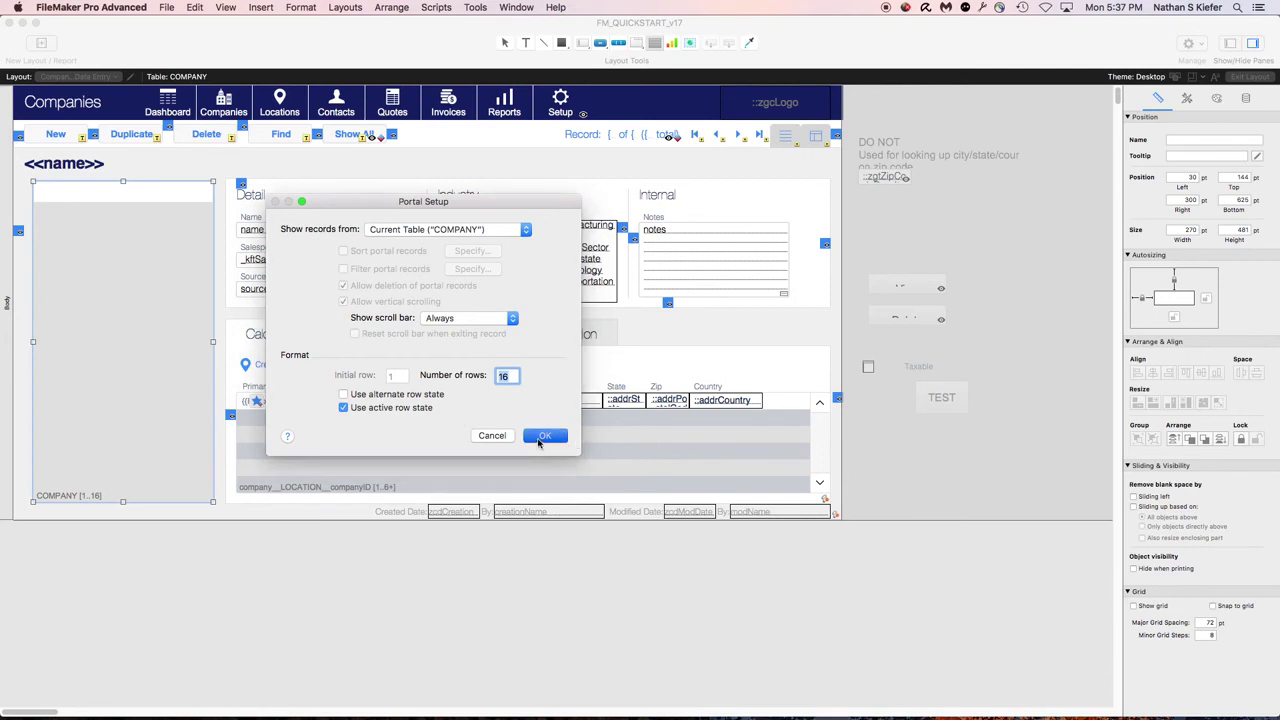
# Step: Include the company name field in the new portal, and switch the Companies layout to Browse mode
pyautogui.click(540, 300)
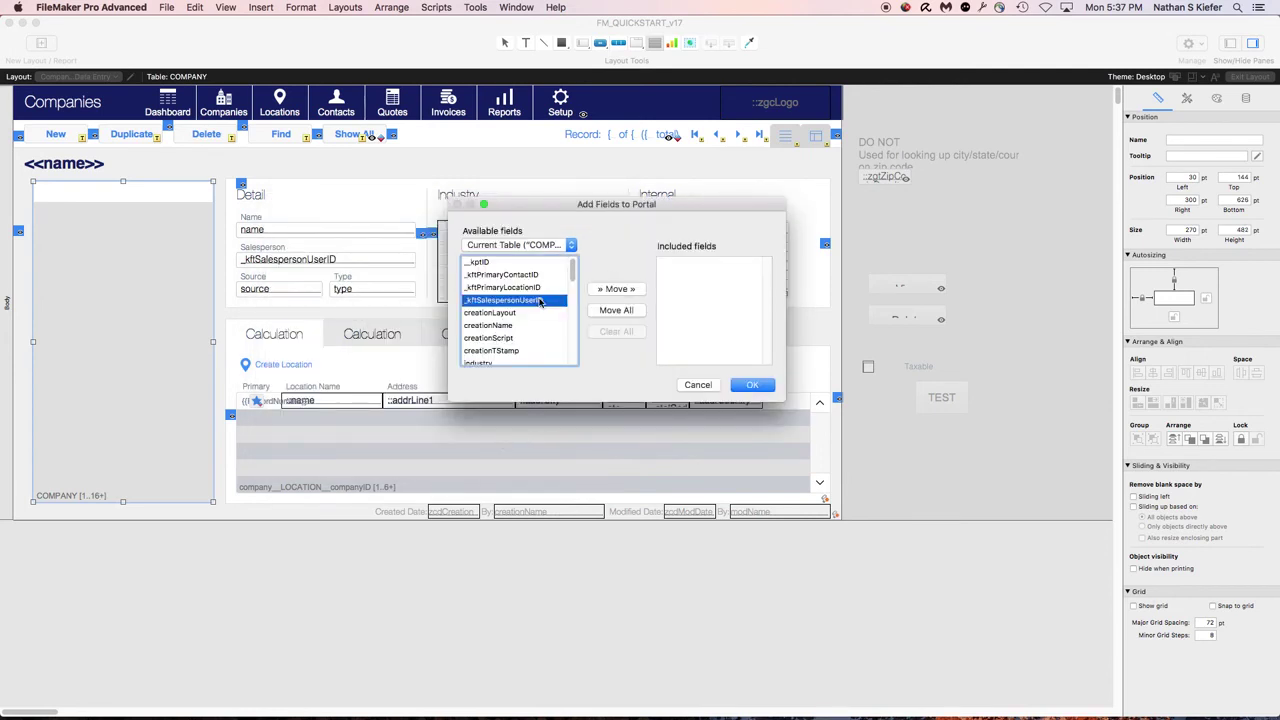
pyautogui.write('name')
pyautogui.click(643, 289)
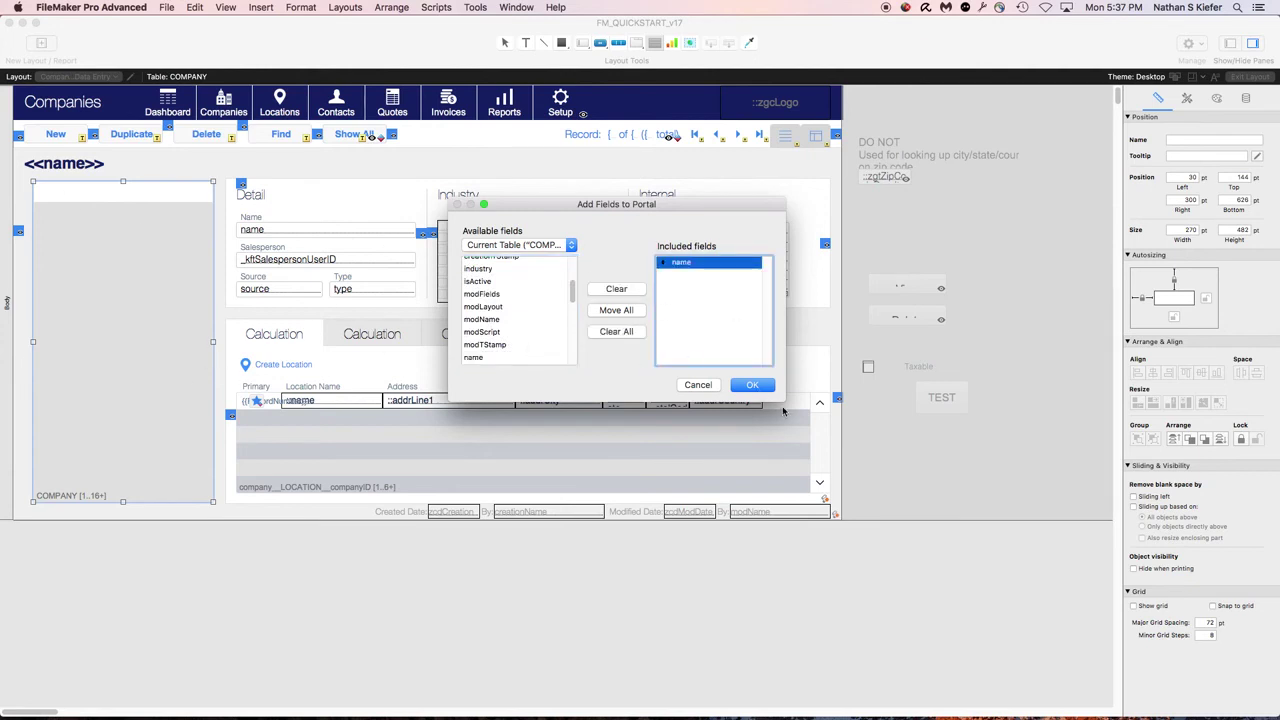
pyautogui.click(752, 385)
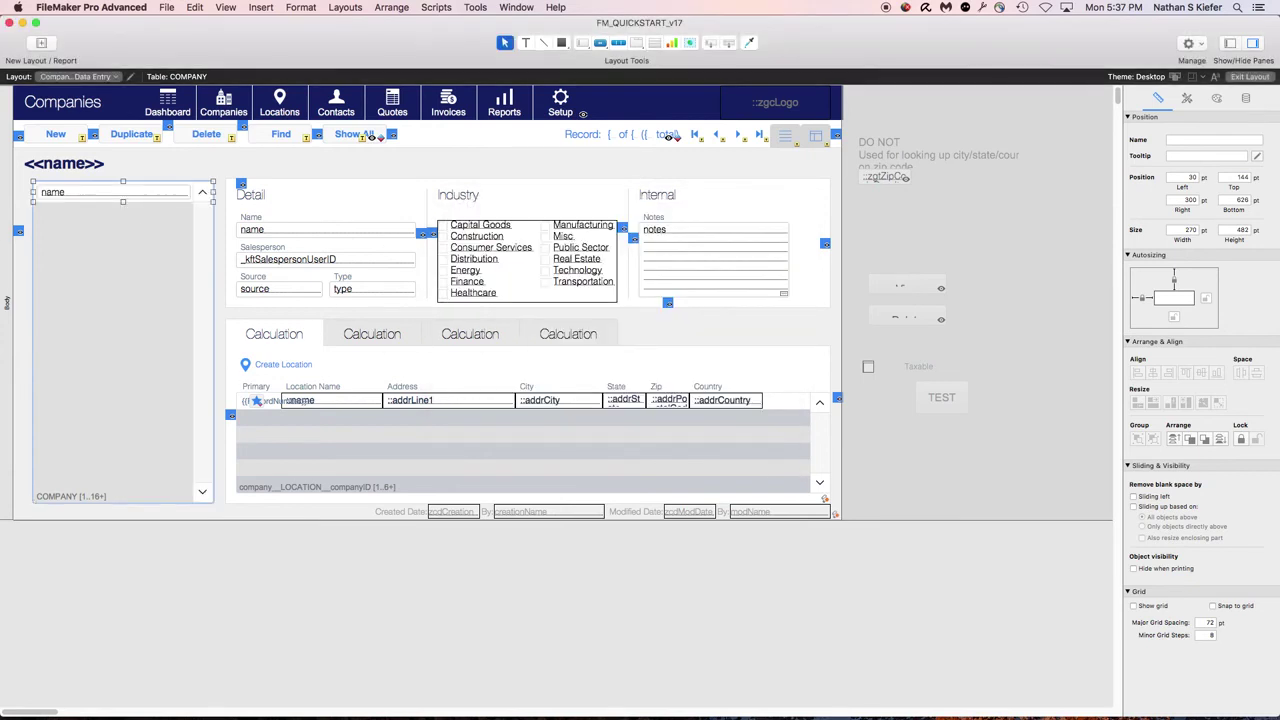
pyautogui.press('super+b')
# Step: Open the companies from Tranquil Logistics through Systematic Removal one by one from the new portal, then return to Manifest Destinations
pyautogui.scroll(-5, 100, 210)
pyautogui.scroll(5, 110, 215)
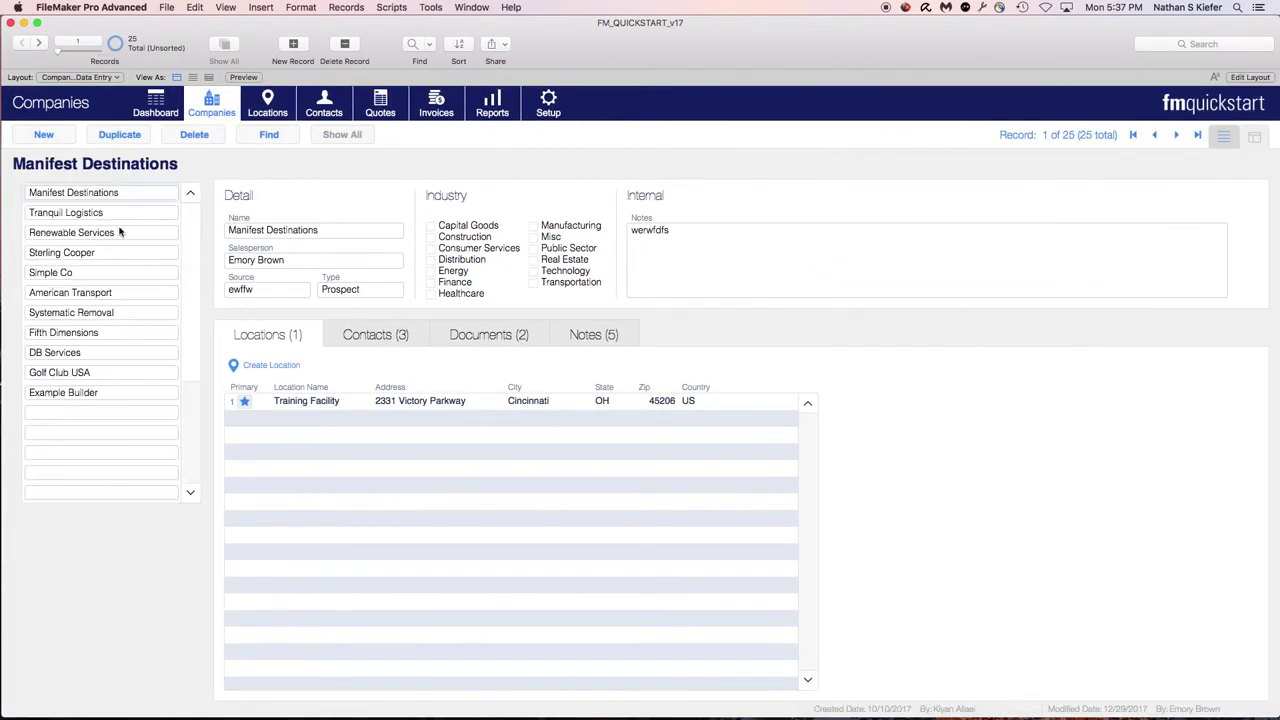
pyautogui.click(135, 213)
pyautogui.click(142, 234)
pyautogui.click(130, 254)
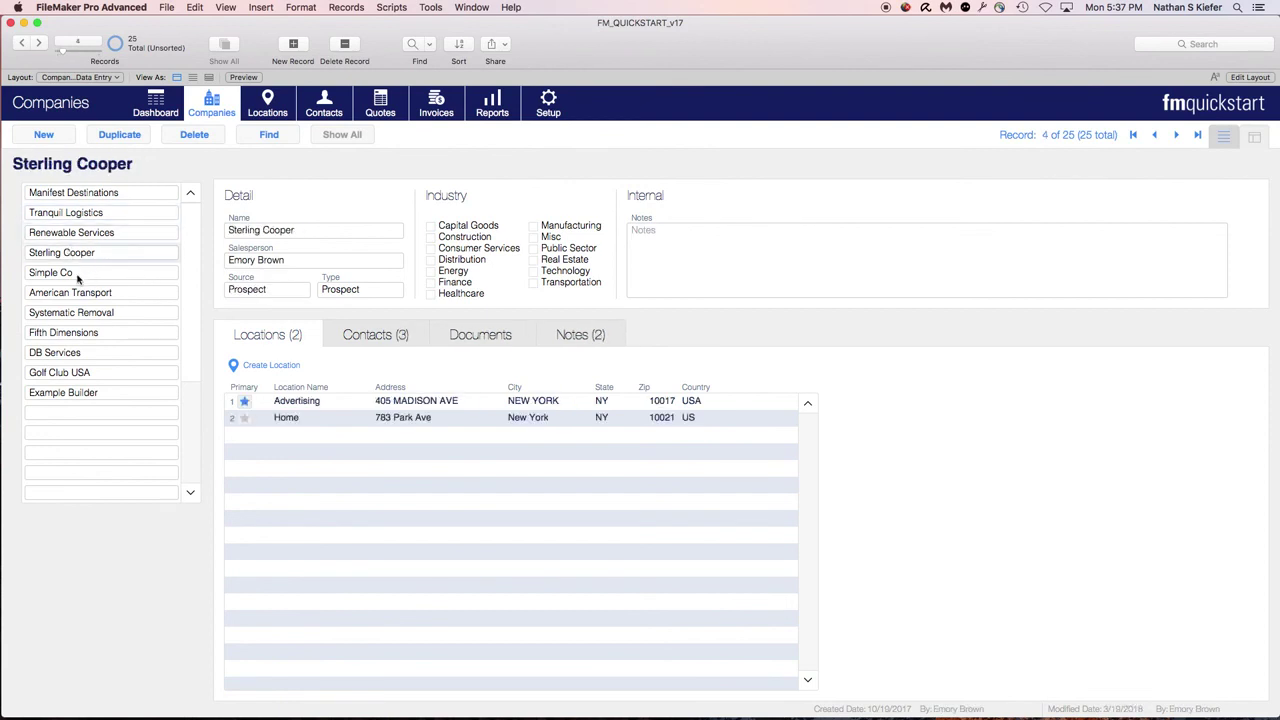
pyautogui.click(86, 275)
pyautogui.click(116, 296)
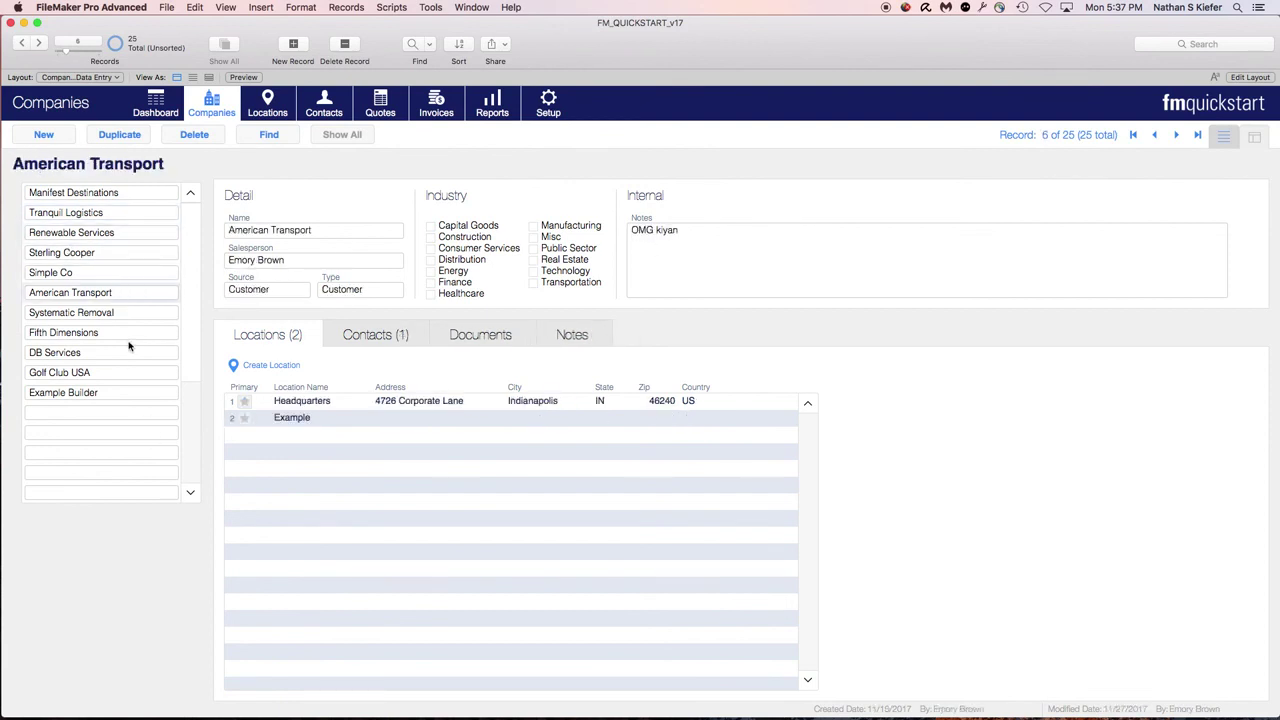
pyautogui.click(132, 315)
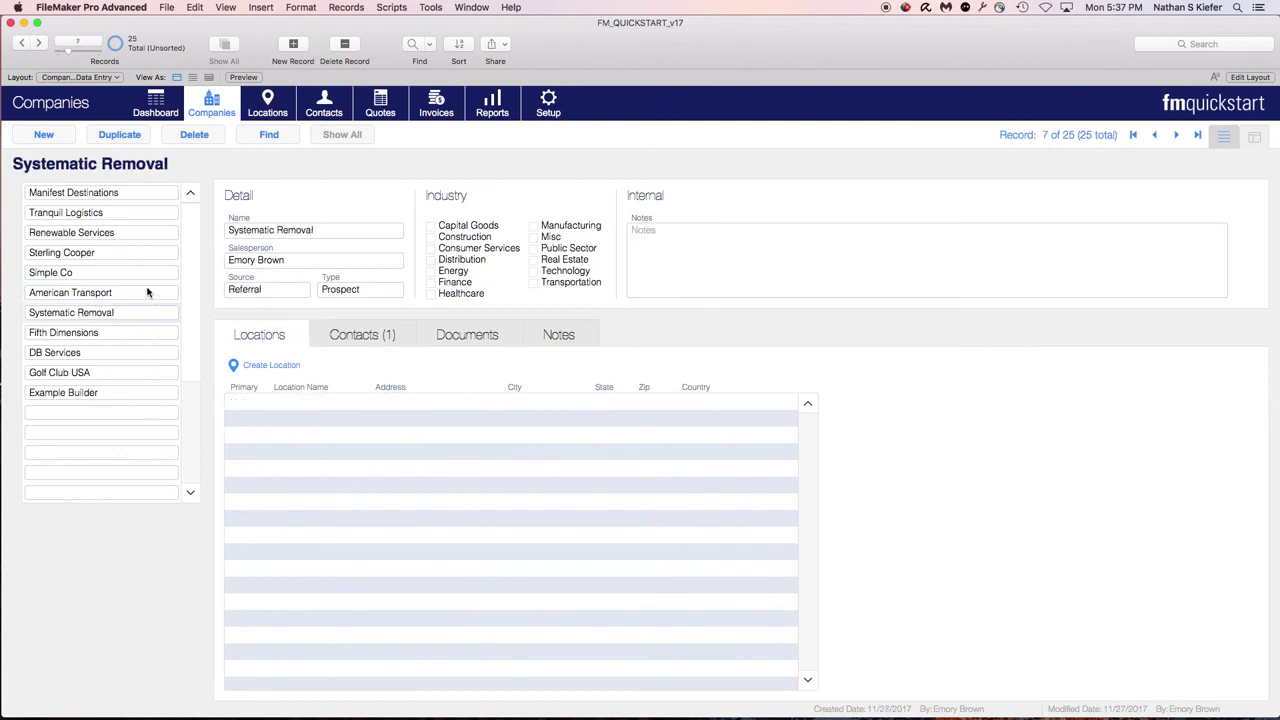
pyautogui.click(146, 198)
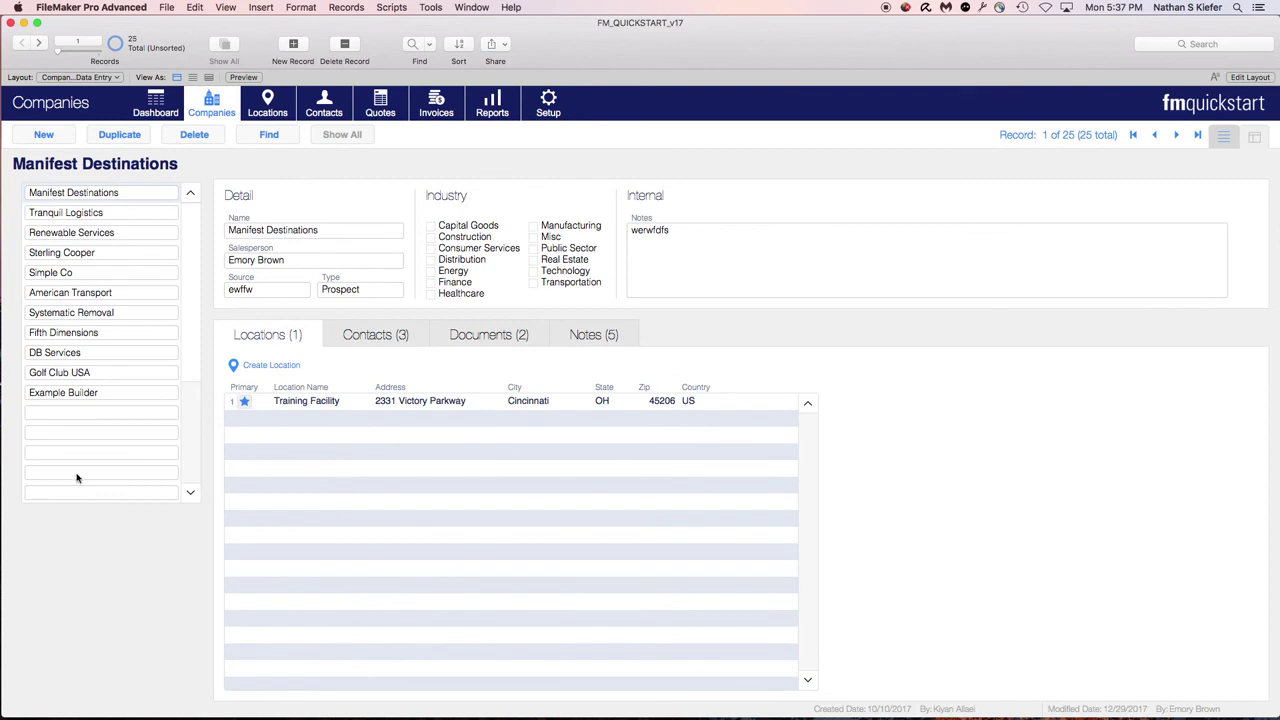
# Step: Open Golf Club USA, Example Builder and the blank-named company from the portal, and go back up the list to Simple Co
pyautogui.click(140, 376)
pyautogui.click(143, 393)
pyautogui.click(146, 413)
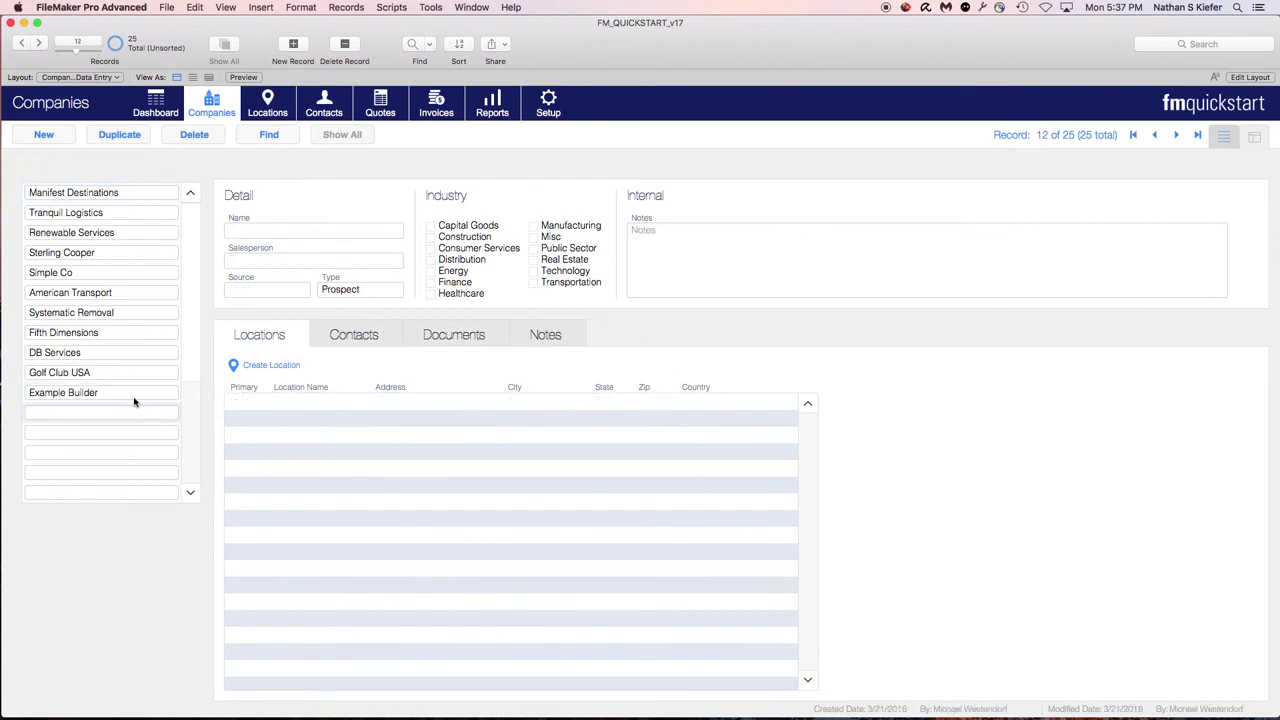
pyautogui.click(134, 393)
pyautogui.click(128, 332)
pyautogui.click(127, 312)
pyautogui.click(138, 273)
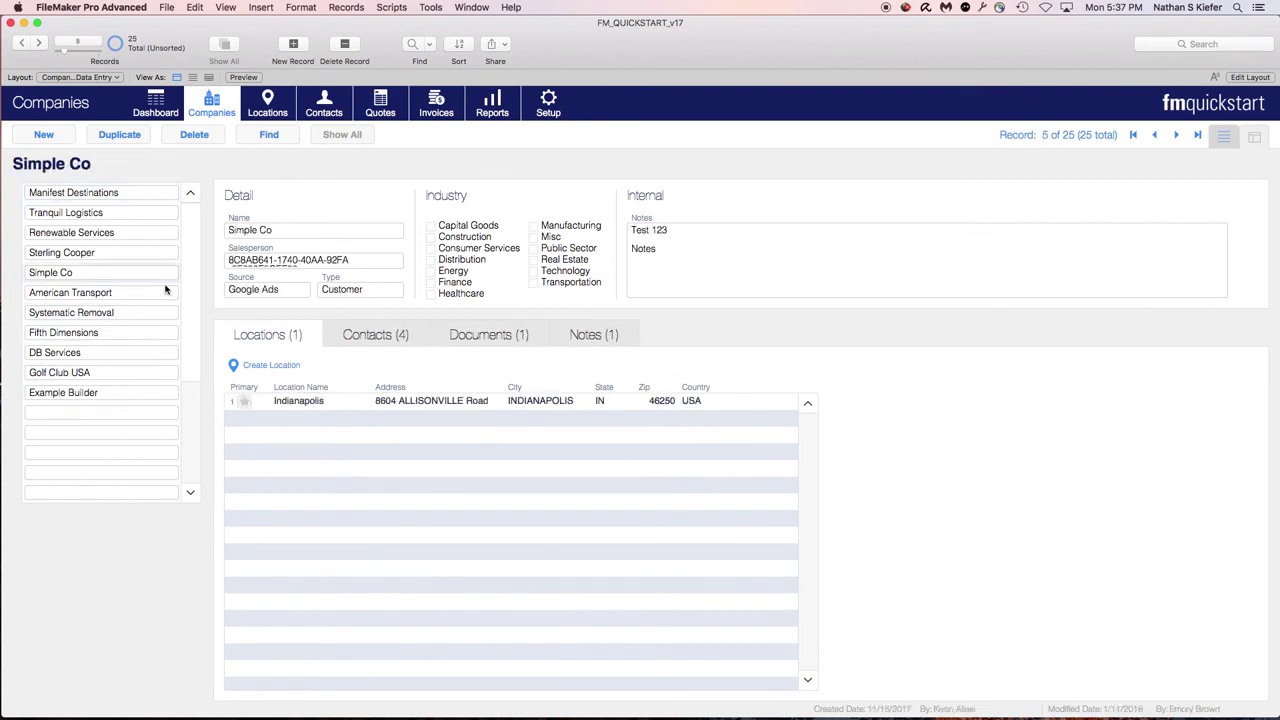